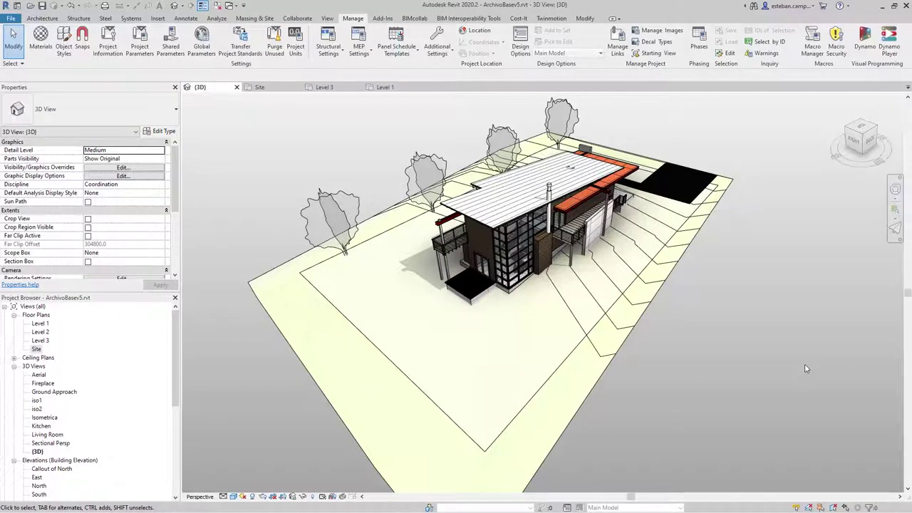
# Step: Export the Revit model to IFC as ArchivoBasev5.ifc on the desktop
pyautogui.click(10, 18)
pyautogui.moveTo(34, 155)
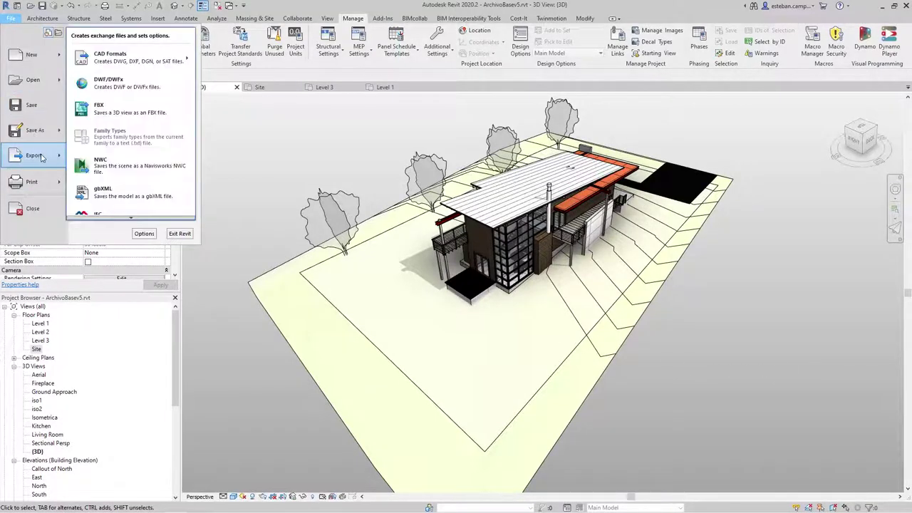
pyautogui.click(96, 210)
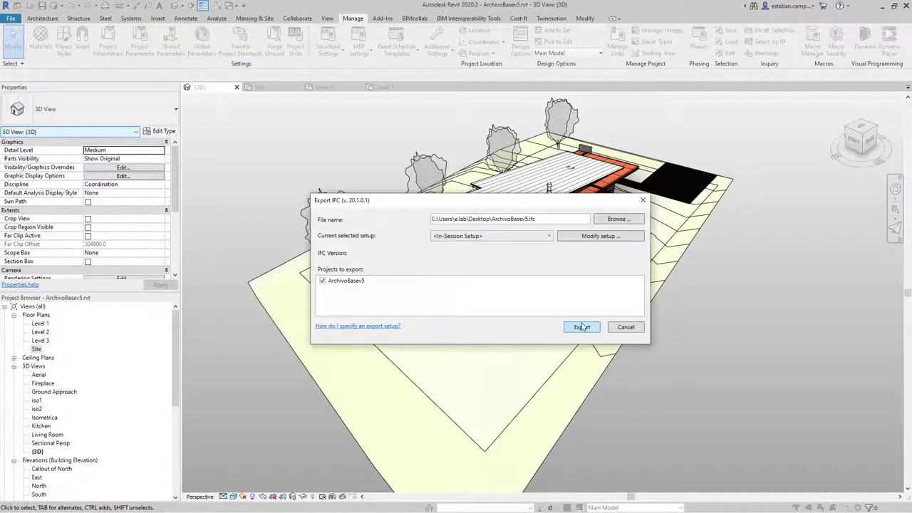
pyautogui.click(582, 327)
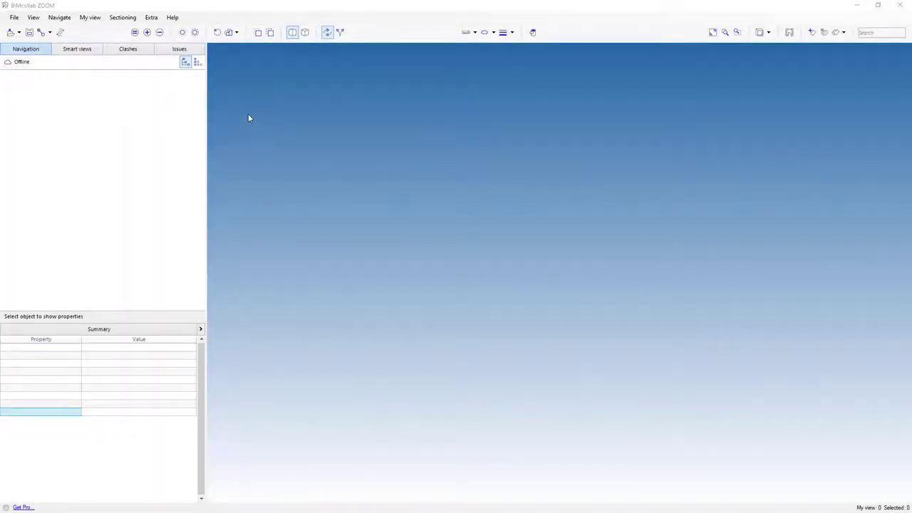
# Step: Load ArchivoBasev5.ifc in BIMcollab ZOOM and orbit to a corner view of the house
pyautogui.click(10, 32)
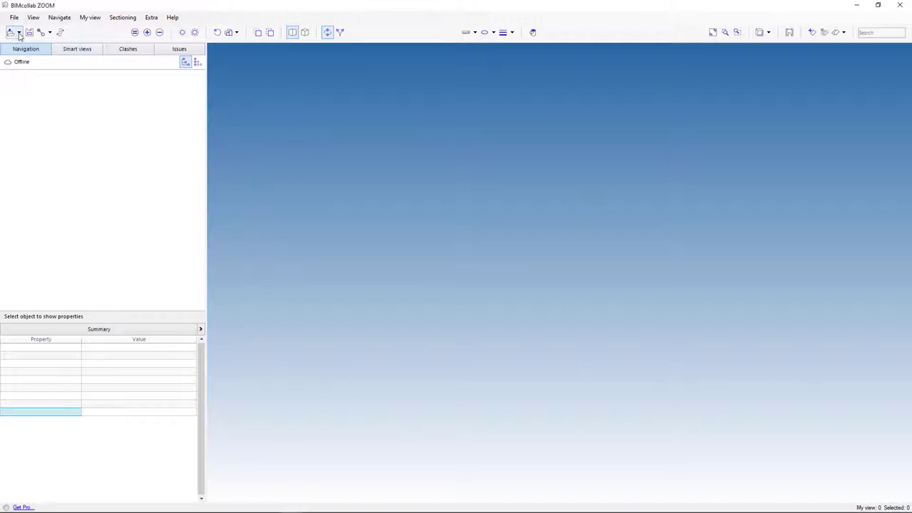
pyautogui.click(122, 90)
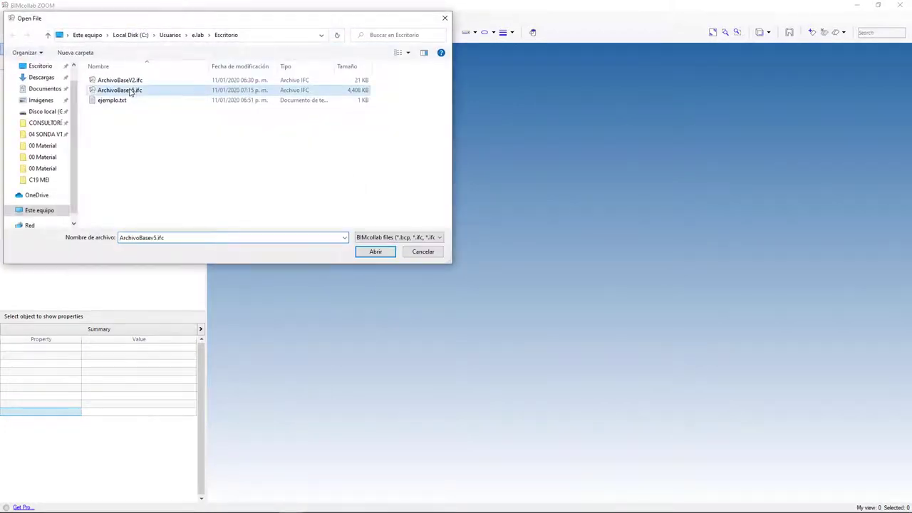
pyautogui.click(375, 251)
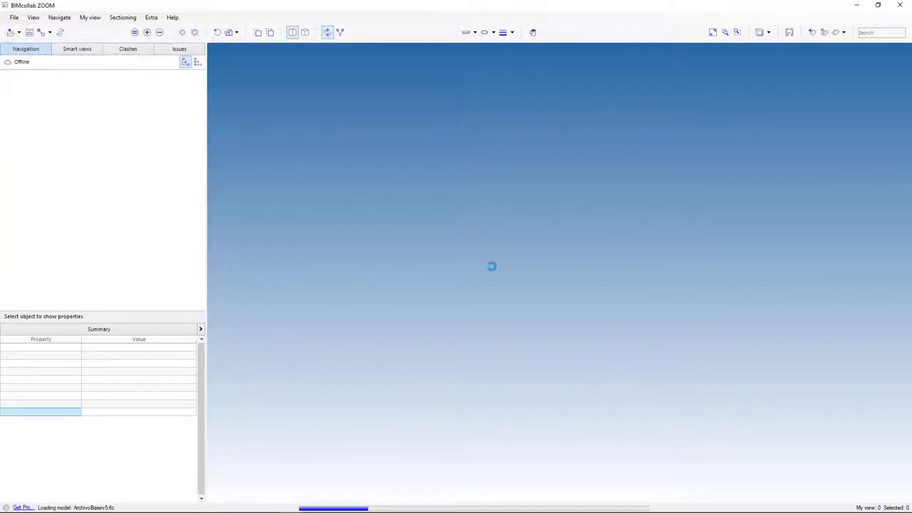
pyautogui.moveTo(774, 267)
pyautogui.mouseDown()
pyautogui.moveTo(312, 279)
pyautogui.moveTo(725, 281)
pyautogui.mouseUp()
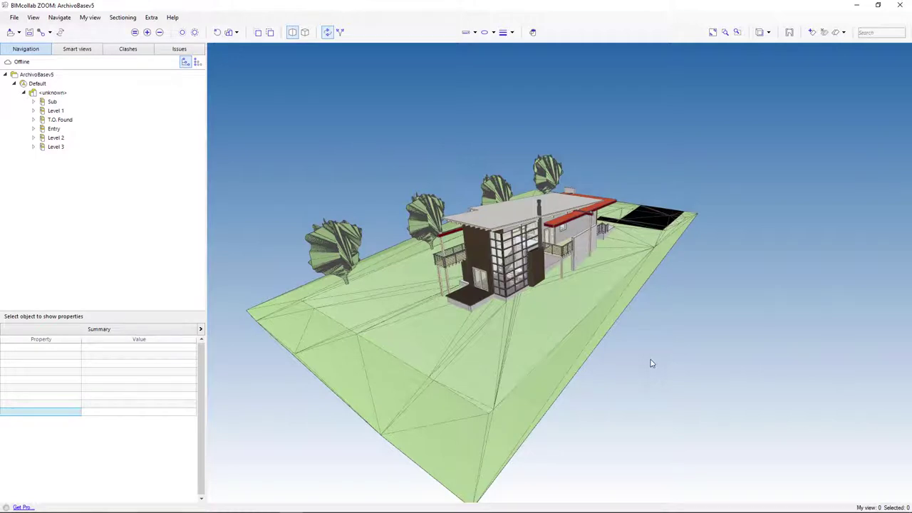
# Step: Apply the Local > Manual de Entrega smart view '3.4 Entidades || Comprobación visual'
pyautogui.click(78, 50)
pyautogui.click(9, 84)
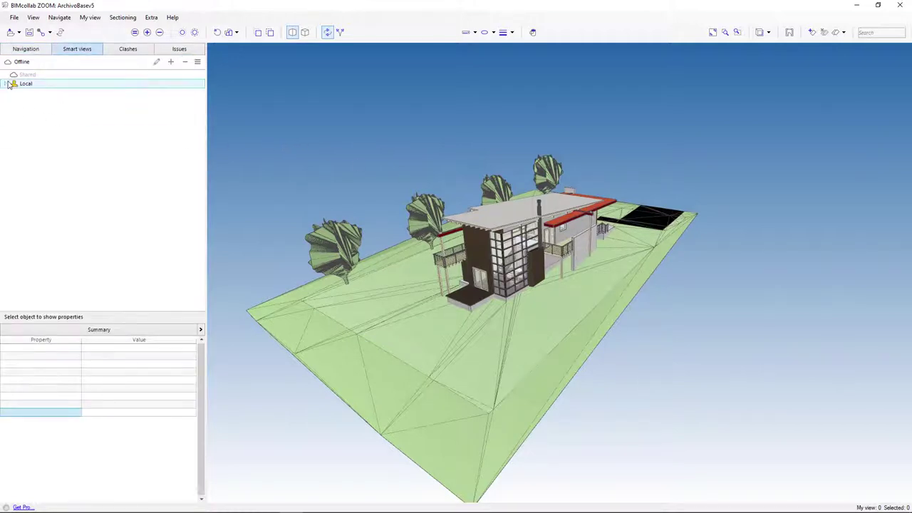
pyautogui.click(9, 84)
pyautogui.click(46, 146)
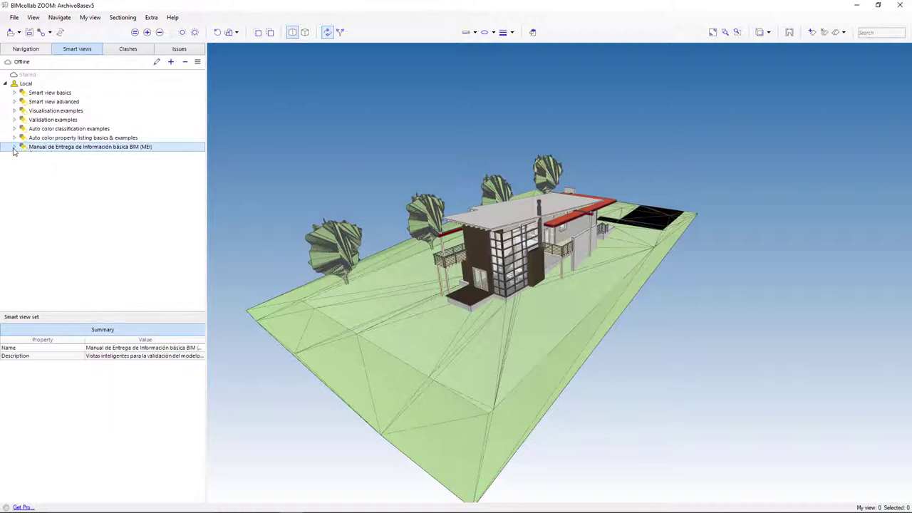
pyautogui.click(13, 148)
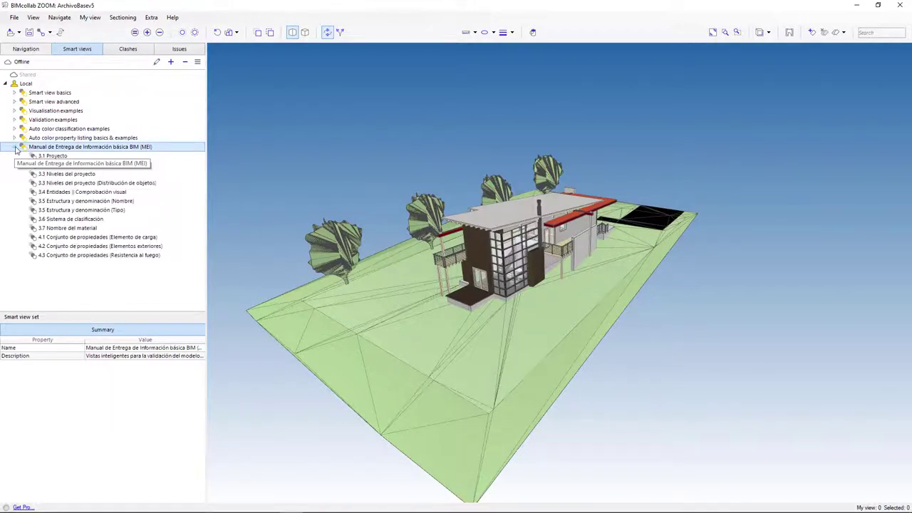
pyautogui.click(114, 194)
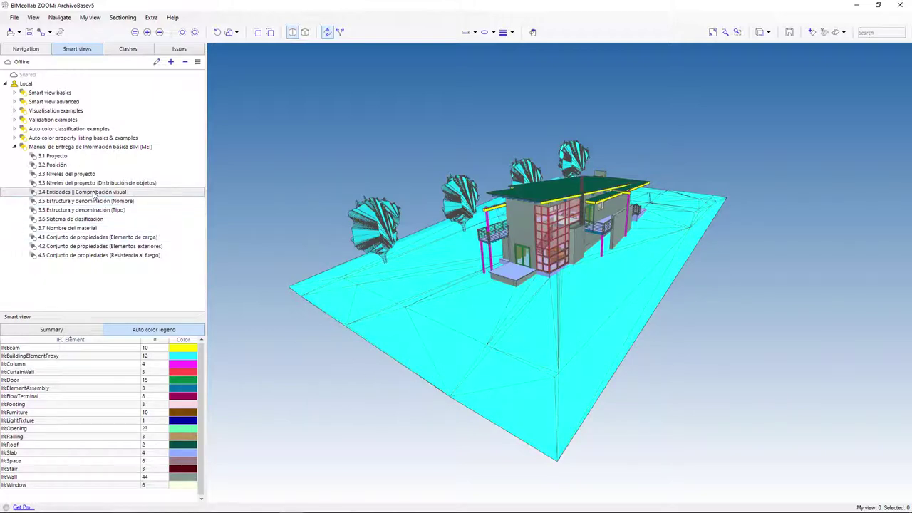
# Step: Zoom in and check that the terrain surface is an IfcBuildingElementProxy, then view the colour legend
pyautogui.moveTo(762, 342); pyautogui.dragTo(443, 254)
pyautogui.scroll(3, 686, 315)
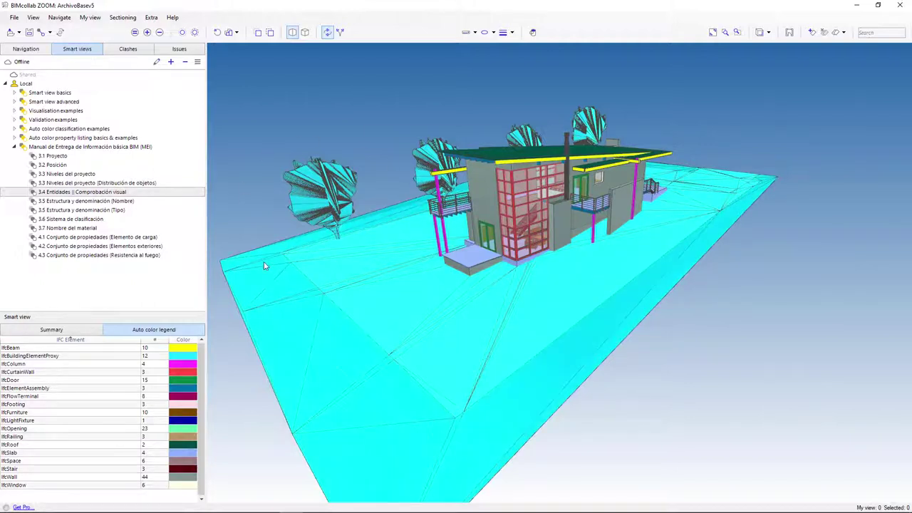
pyautogui.click(263, 266)
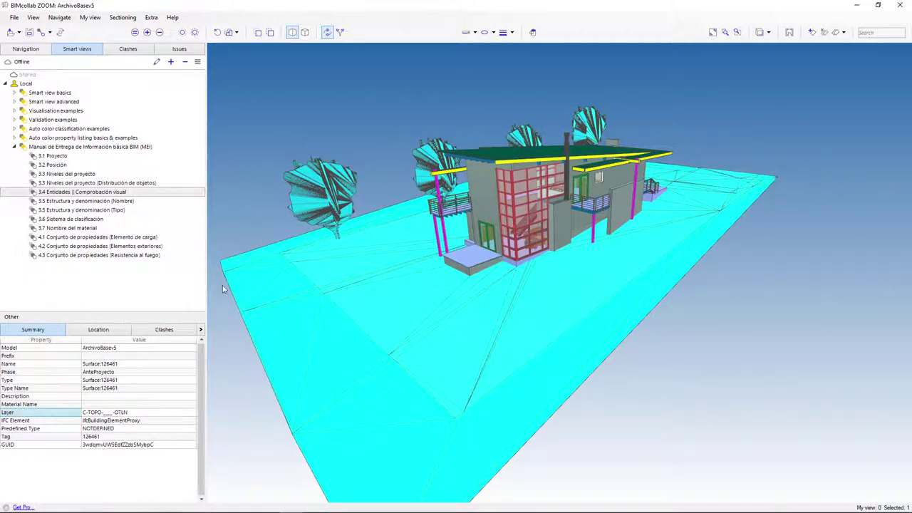
pyautogui.click(268, 216)
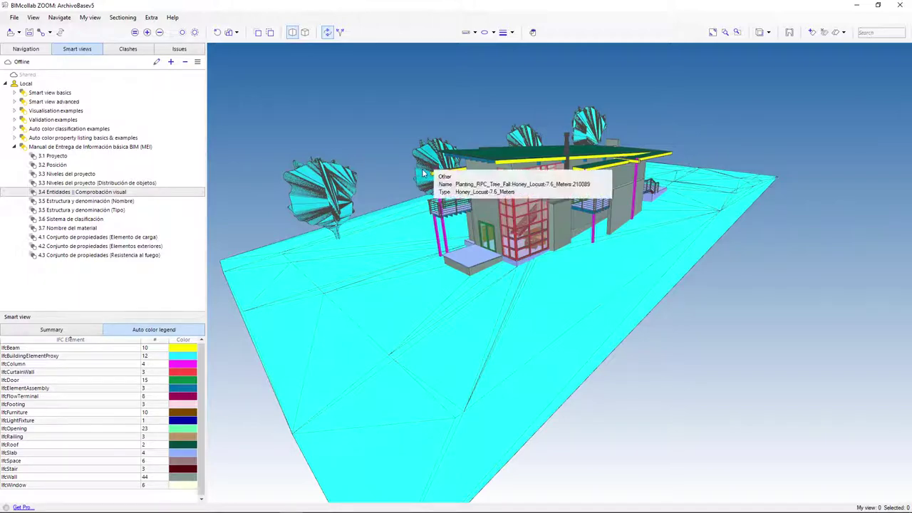
pyautogui.moveTo(447, 161); pyautogui.dragTo(385, 203)
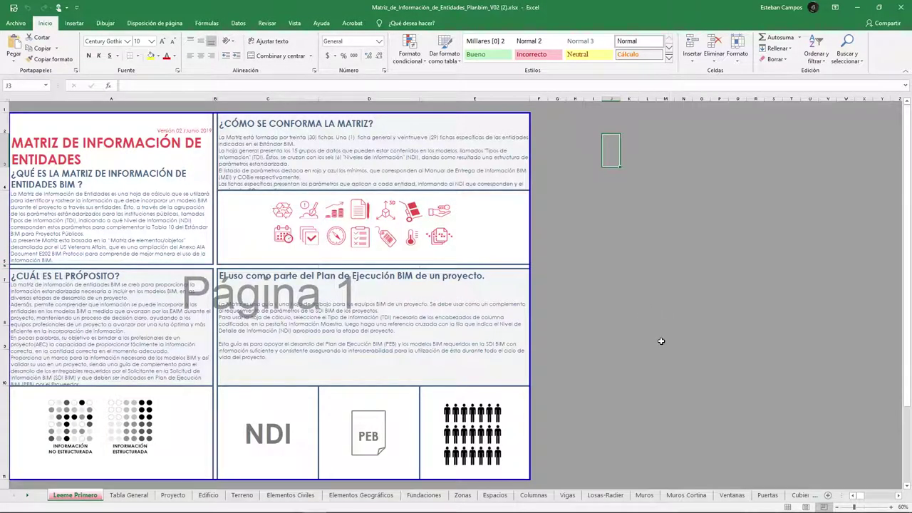
# Step: Highlight IfcGeographicElement in the Elementos Geográficos sheet title, then minimise Excel
pyautogui.click(370, 499)
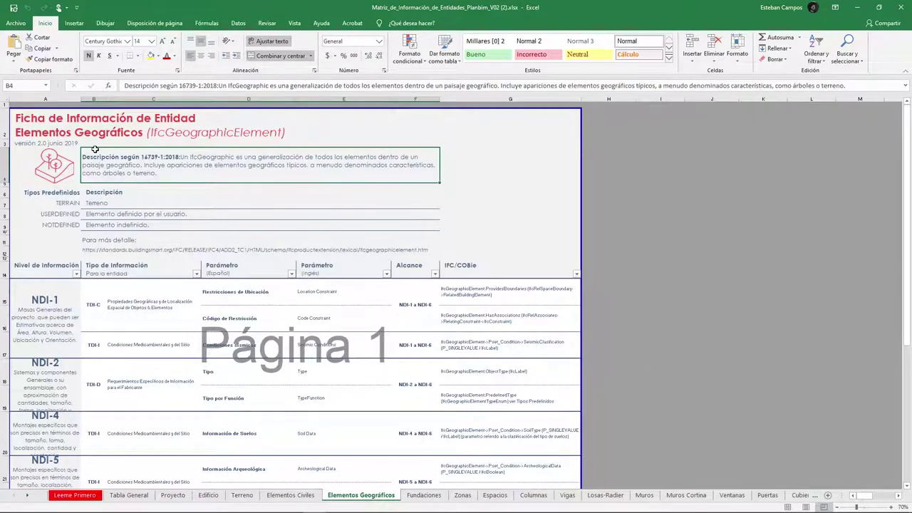
pyautogui.keyDown('ctrl'); pyautogui.scroll(3, 94, 149); pyautogui.keyUp('ctrl')
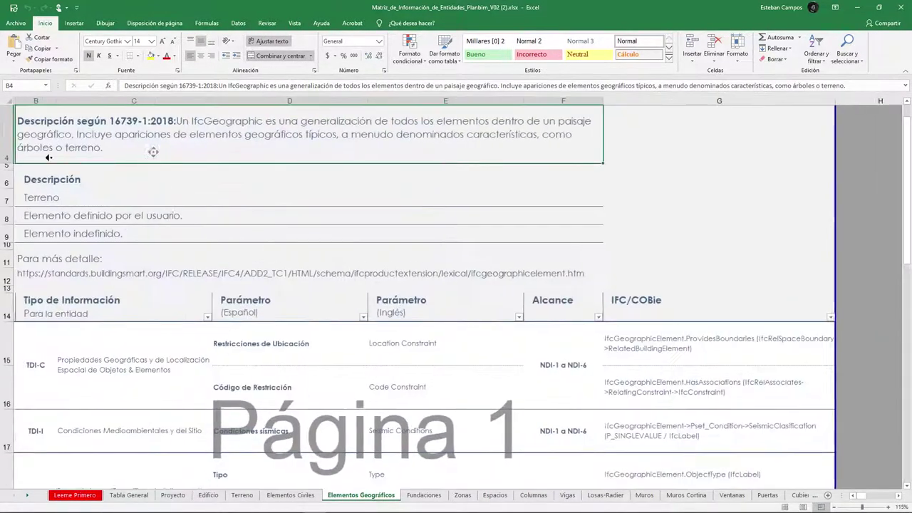
pyautogui.scroll(1, 134, 174)
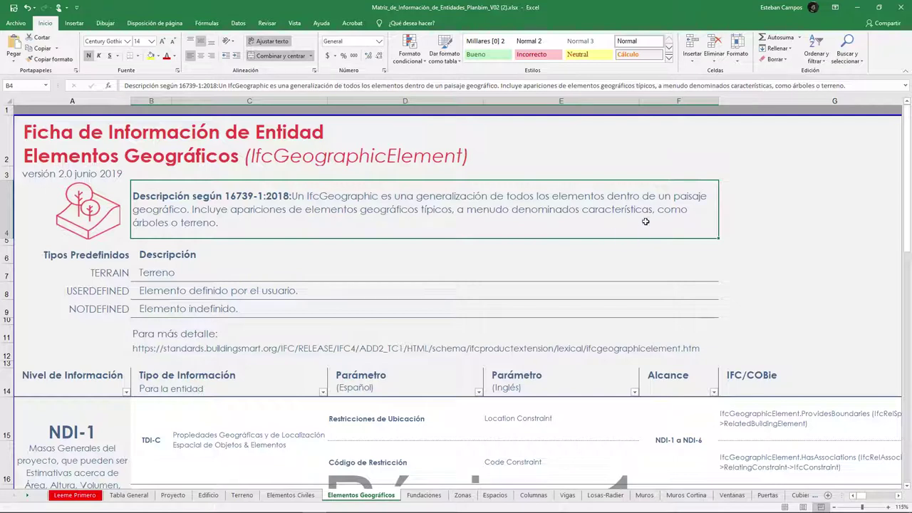
pyautogui.doubleClick(269, 161)
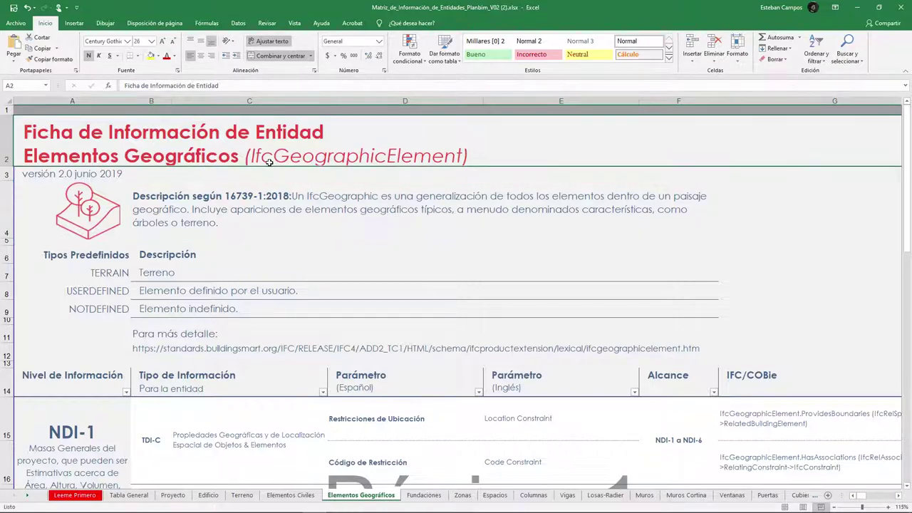
pyautogui.moveTo(253, 157); pyautogui.dragTo(464, 158)
pyautogui.hotkey('ctrl', 'c')
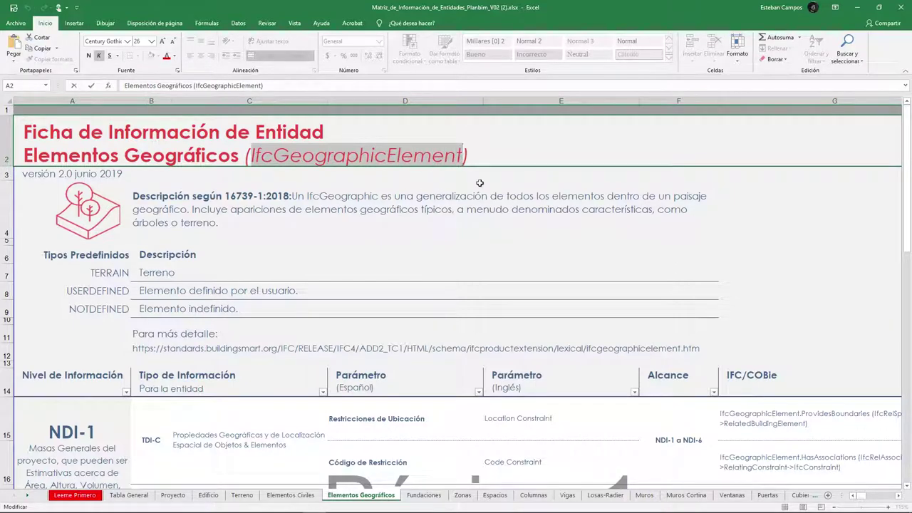
pyautogui.click(854, 8)
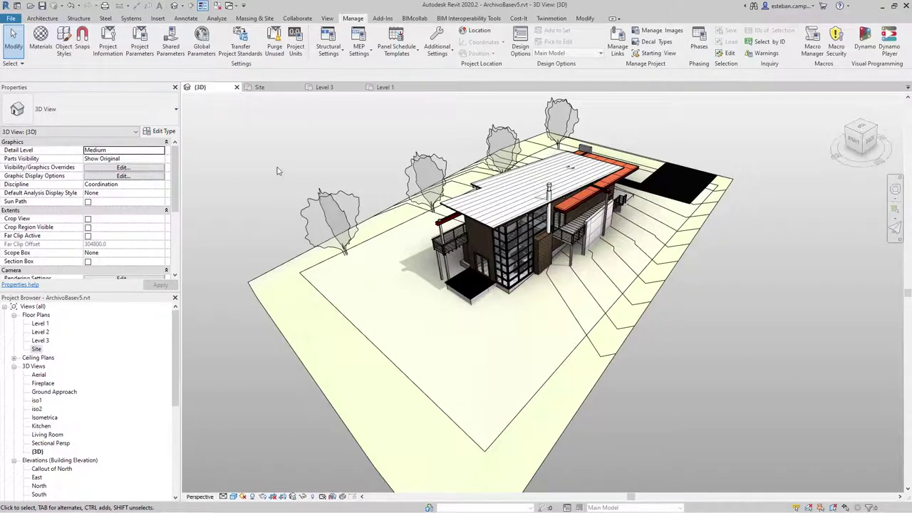
# Step: Open the IFC Export Classes mapping table from the Export > Options menu
pyautogui.click(11, 18)
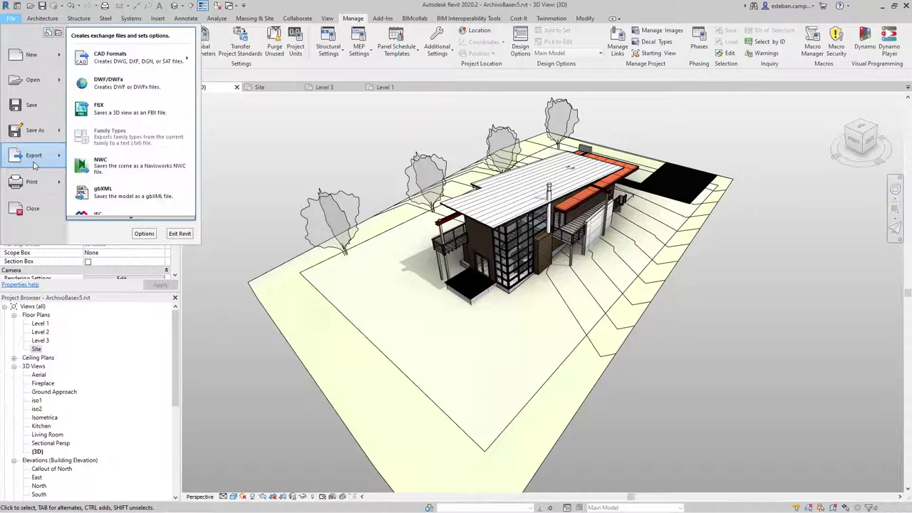
pyautogui.moveTo(34, 156)
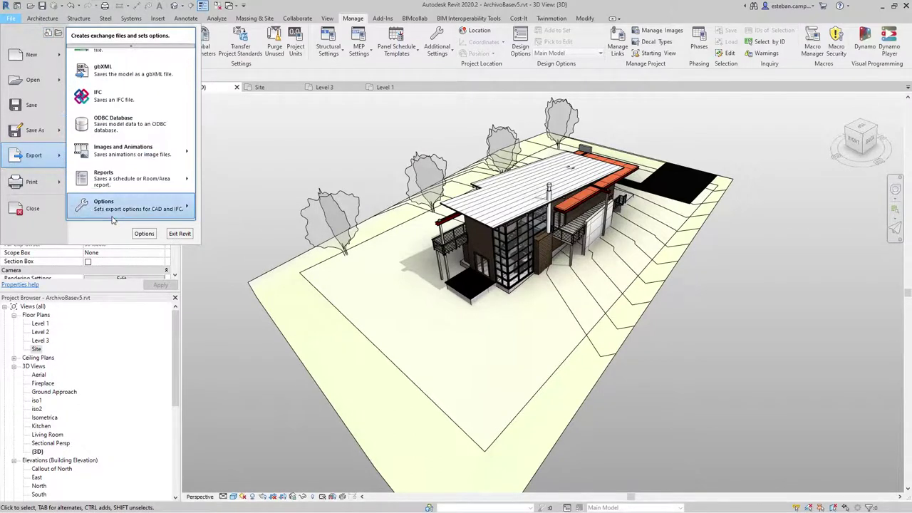
pyautogui.moveTo(132, 206)
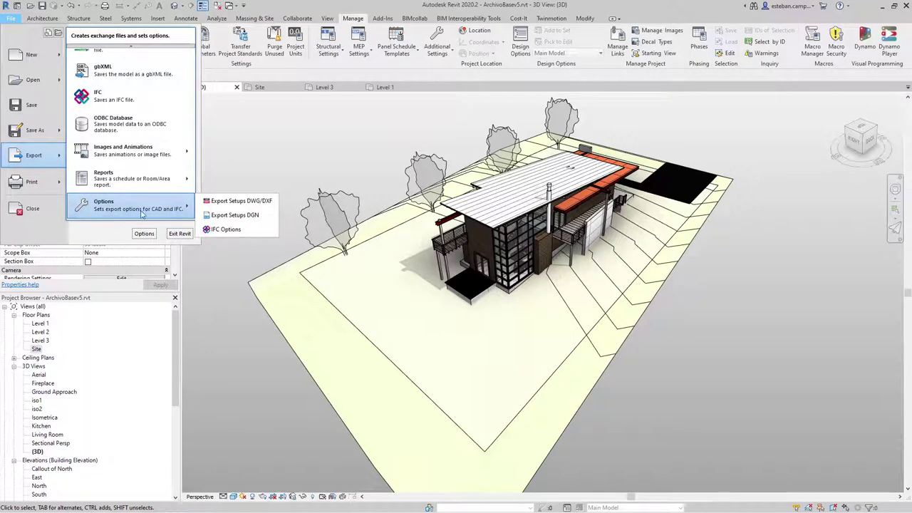
pyautogui.click(238, 231)
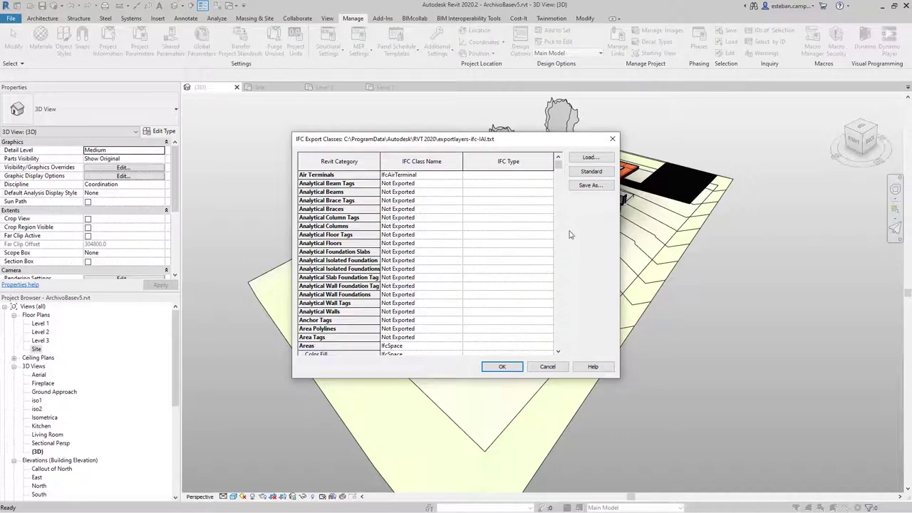
# Step: Map Topography and its Boundary Point, Hidden Lines and Interior Point subcategories to IfcGeographicElement
pyautogui.moveTo(559, 164); pyautogui.dragTo(561, 312)
pyautogui.scroll(-5, 398, 245)
pyautogui.scroll(-5, 401, 245)
pyautogui.scroll(-5, 404, 247)
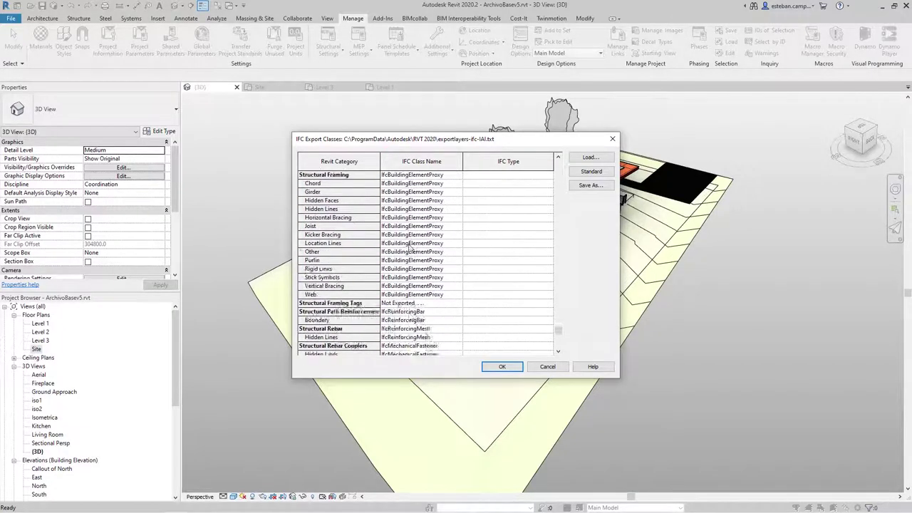
pyautogui.scroll(-5, 410, 248)
pyautogui.scroll(-5, 413, 246)
pyautogui.scroll(7, 419, 246)
pyautogui.scroll(15, 421, 246)
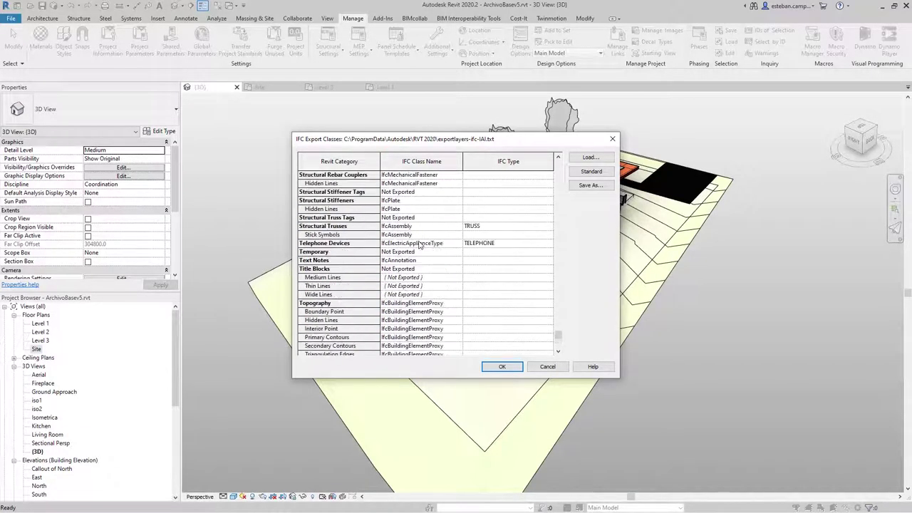
pyautogui.click(447, 306)
pyautogui.moveTo(451, 303); pyautogui.dragTo(363, 301)
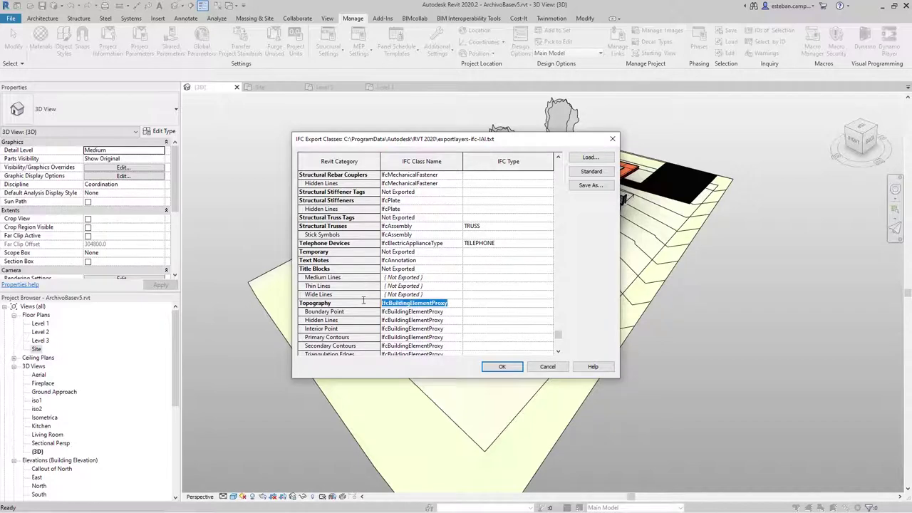
pyautogui.hotkey('ctrl', 'v')
pyautogui.click(449, 311)
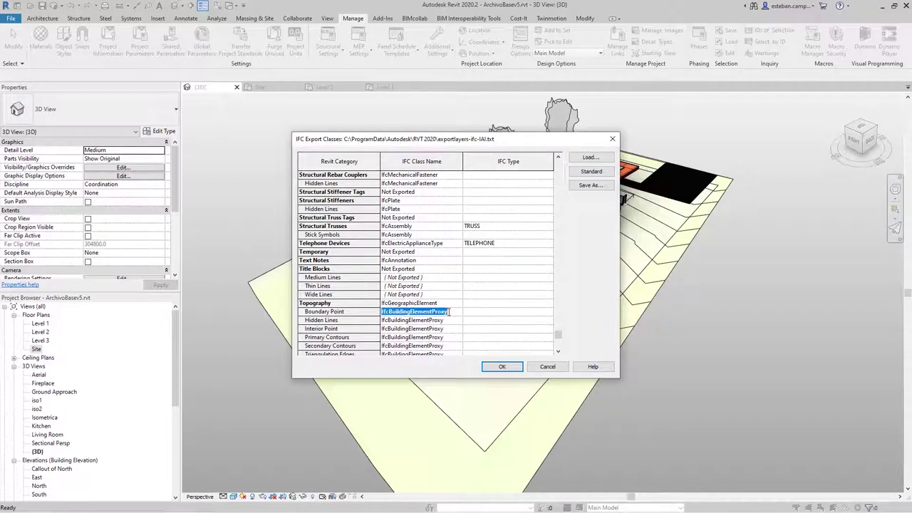
pyautogui.hotkey('ctrl', 'v')
pyautogui.click(452, 320)
pyautogui.hotkey('ctrl', 'v')
pyautogui.click(452, 329)
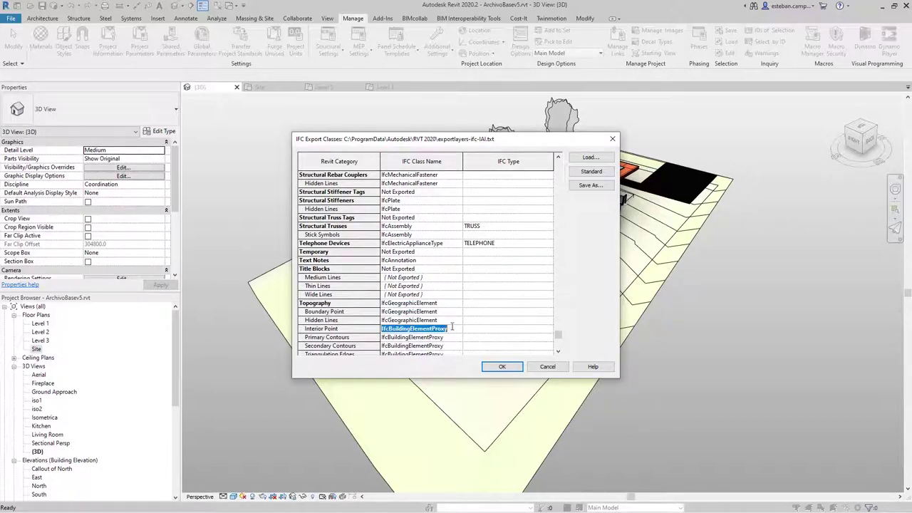
pyautogui.hotkey('ctrl', 'v')
# Step: Map Primary Contours, Secondary Contours and Triangulation Edges to IfcGeographicElement
pyautogui.scroll(-2, 449, 326)
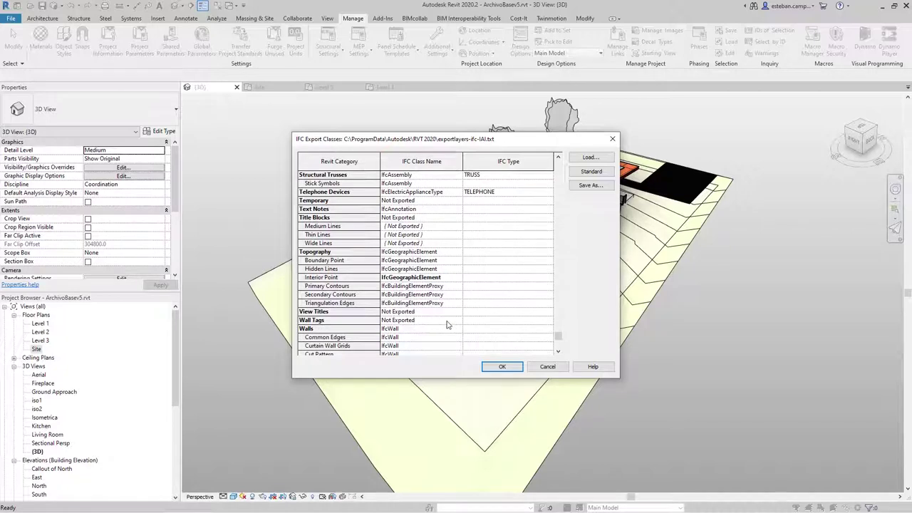
pyautogui.click(446, 286)
pyautogui.hotkey('ctrl', 'v')
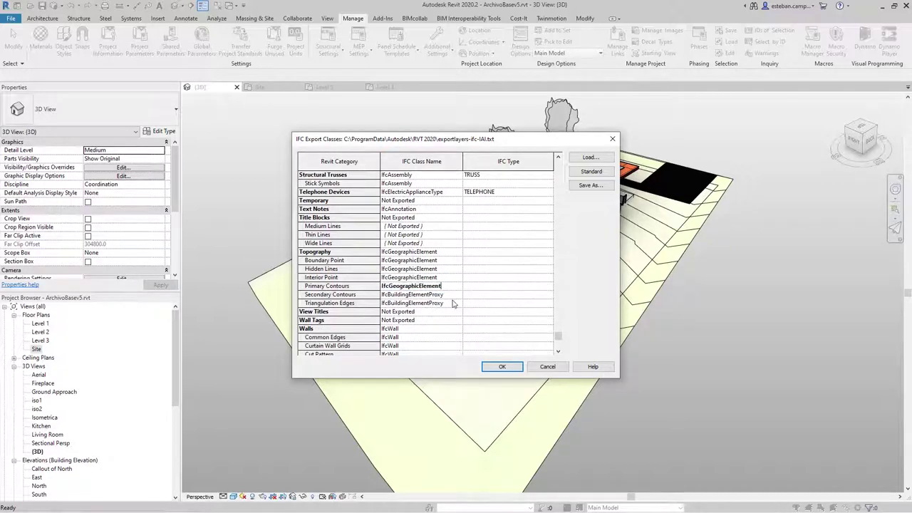
pyautogui.click(453, 296)
pyautogui.hotkey('ctrl', 'v')
pyautogui.click(451, 305)
pyautogui.hotkey('ctrl', 'v')
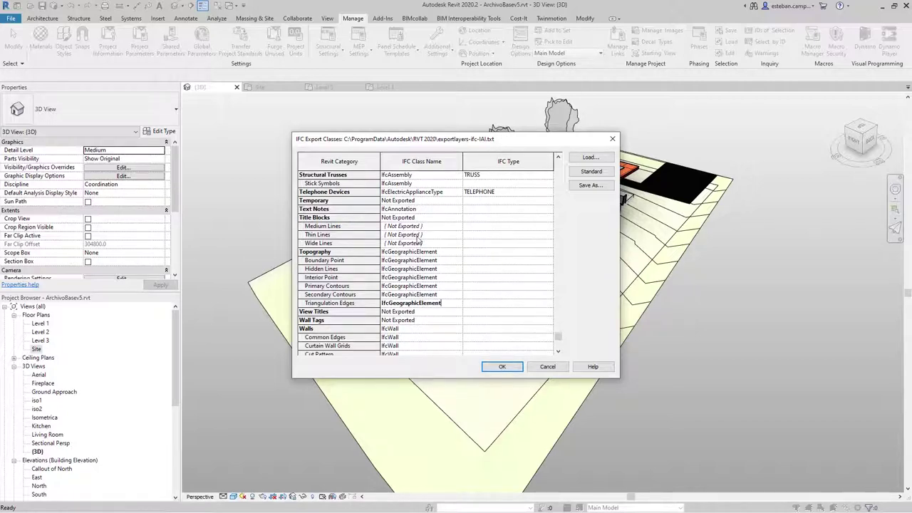
# Step: Map Planting, its Hidden Lines and tree subcategories to IfcGeographicElement, and confirm
pyautogui.scroll(-2, 419, 246)
pyautogui.scroll(2, 427, 248)
pyautogui.scroll(2, 415, 254)
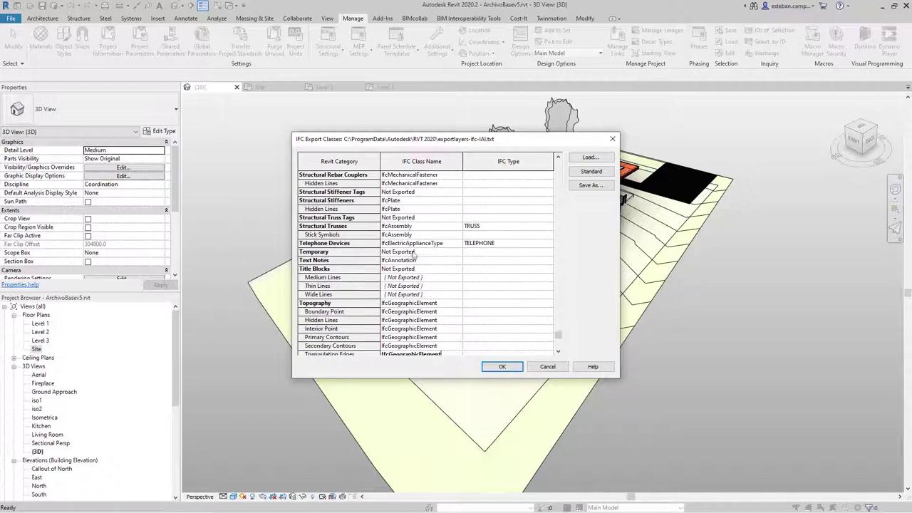
pyautogui.scroll(3, 419, 257)
pyautogui.scroll(3, 414, 255)
pyautogui.scroll(3, 406, 254)
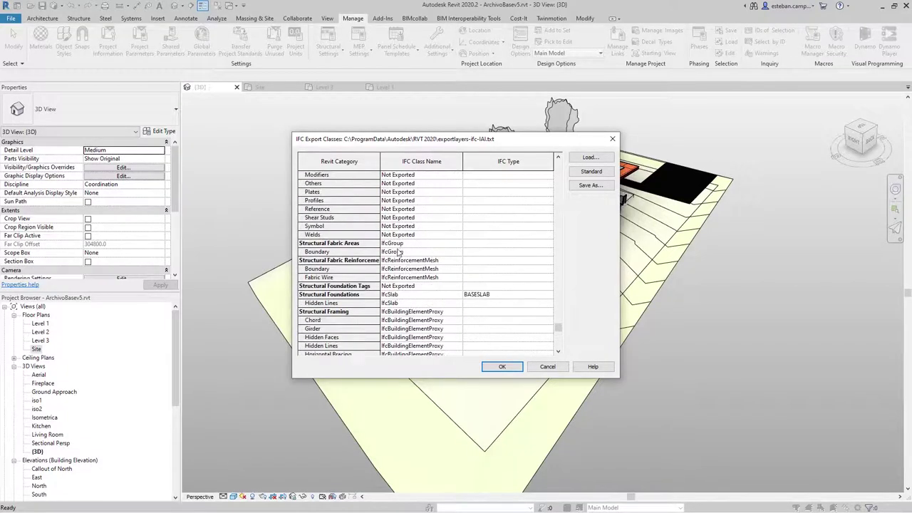
pyautogui.scroll(3, 398, 253)
pyautogui.scroll(3, 401, 252)
pyautogui.scroll(3, 402, 251)
pyautogui.scroll(3, 407, 250)
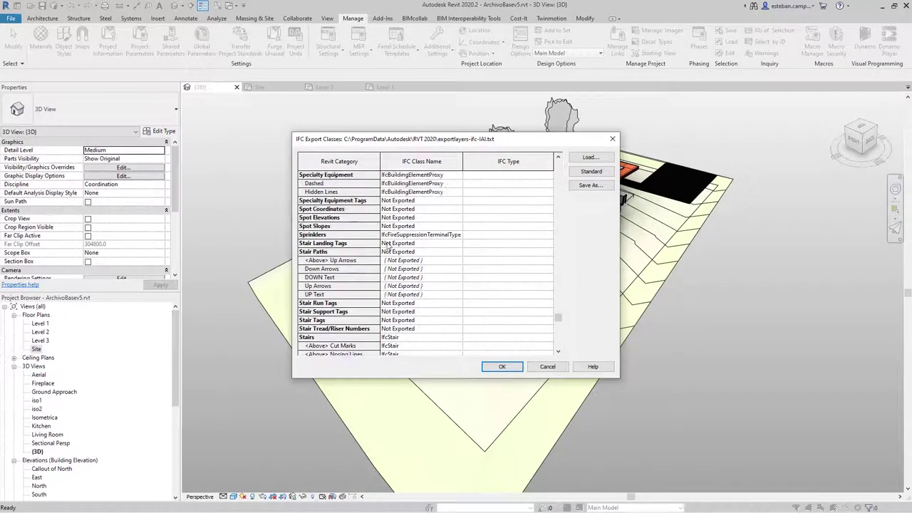
pyautogui.scroll(3, 417, 244)
pyautogui.scroll(3, 421, 243)
pyautogui.scroll(3, 423, 243)
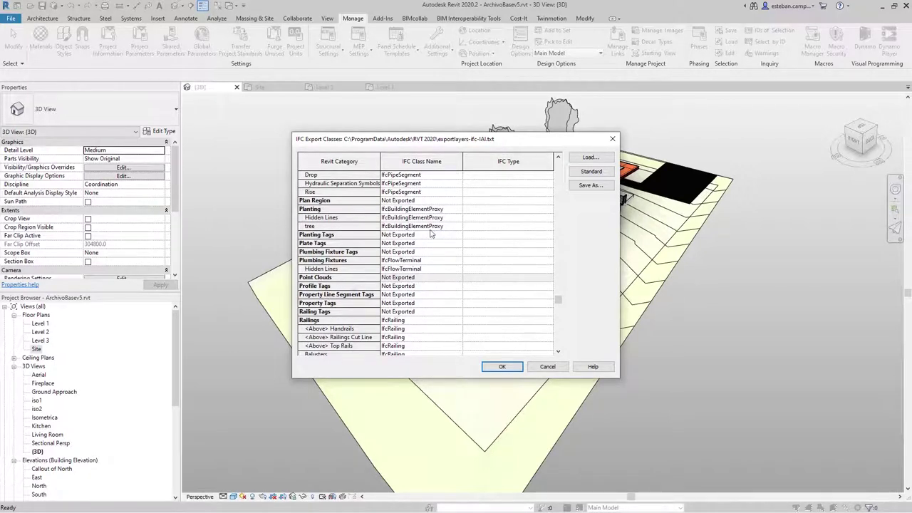
pyautogui.click(455, 208)
pyautogui.hotkey('ctrl', 'v')
pyautogui.click(447, 219)
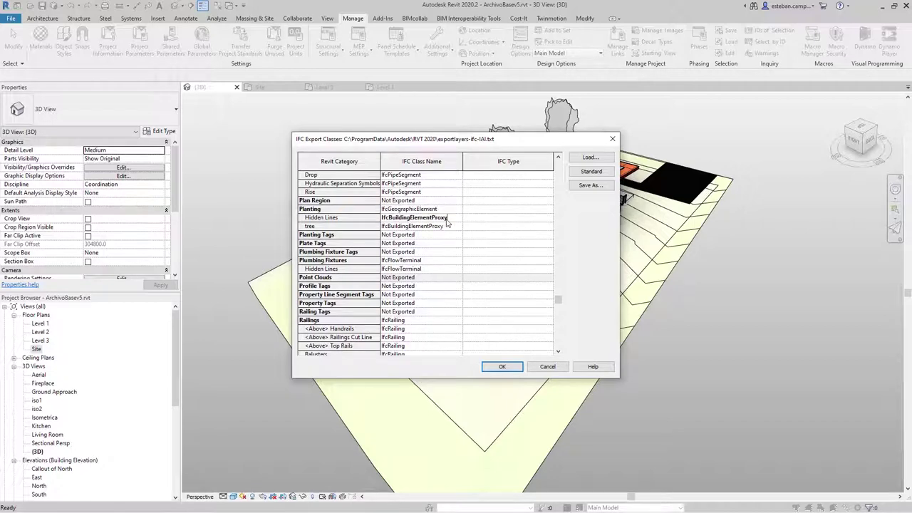
pyautogui.moveTo(451, 219); pyautogui.dragTo(360, 220)
pyautogui.hotkey('ctrl', 'v')
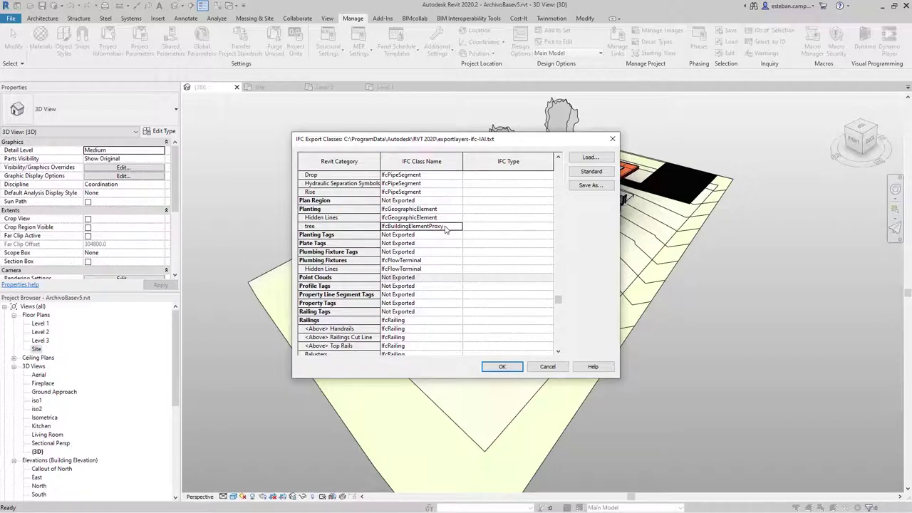
pyautogui.click(447, 227)
pyautogui.doubleClick(453, 227)
pyautogui.hotkey('ctrl', 'v')
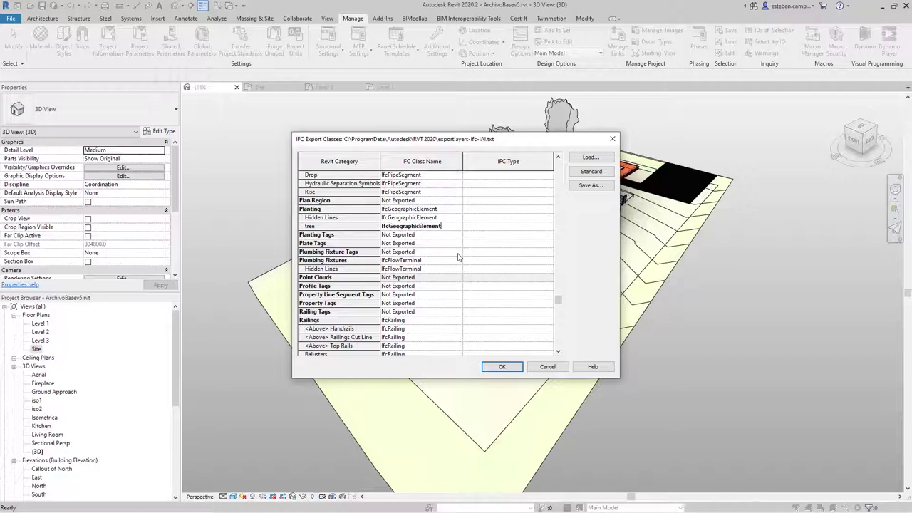
pyautogui.click(500, 368)
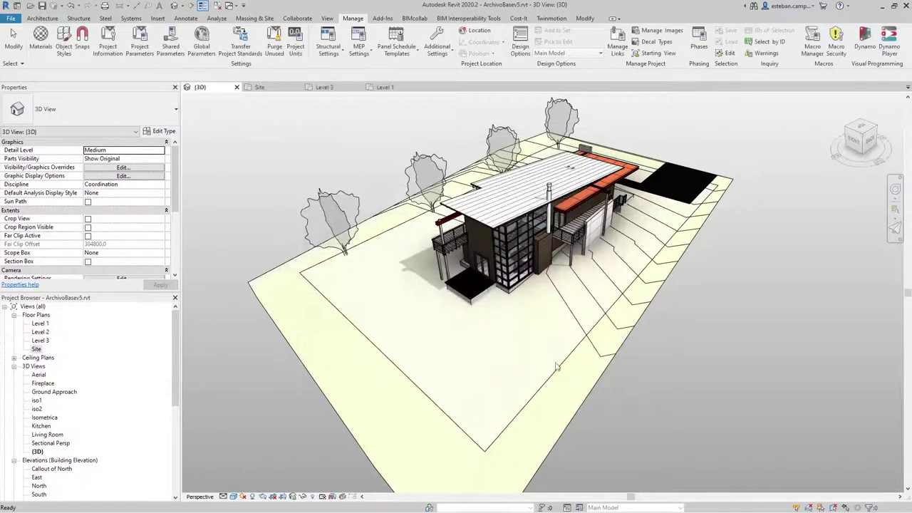
# Step: Re-export the model to IFC, overwriting ArchivoBasev5.ifc
pyautogui.click(17, 20)
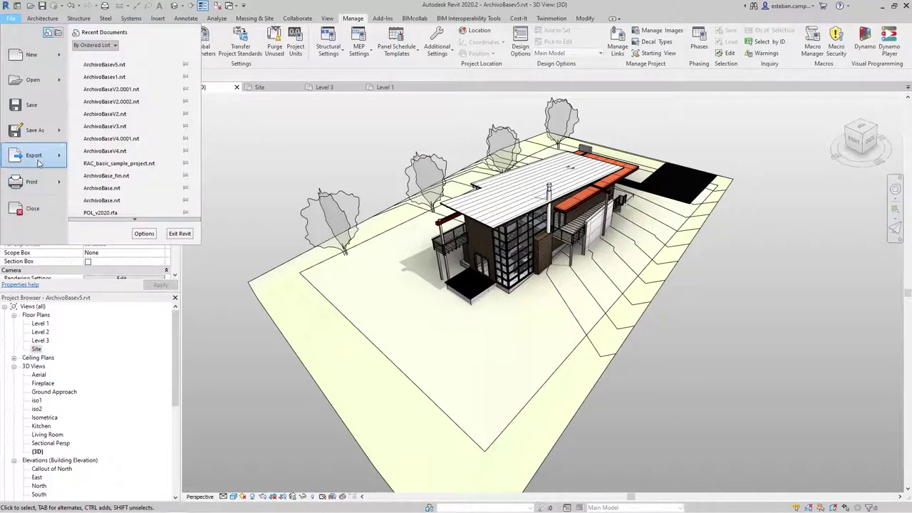
pyautogui.click(131, 212)
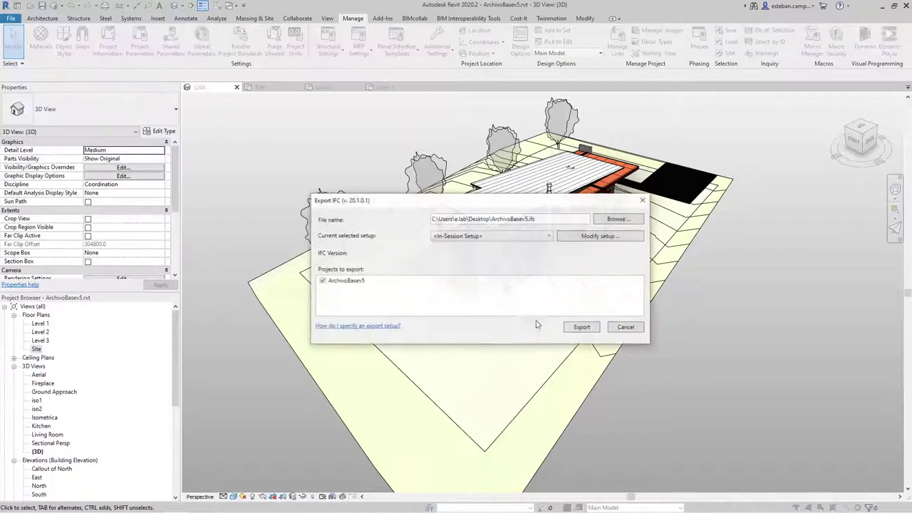
pyautogui.click(583, 327)
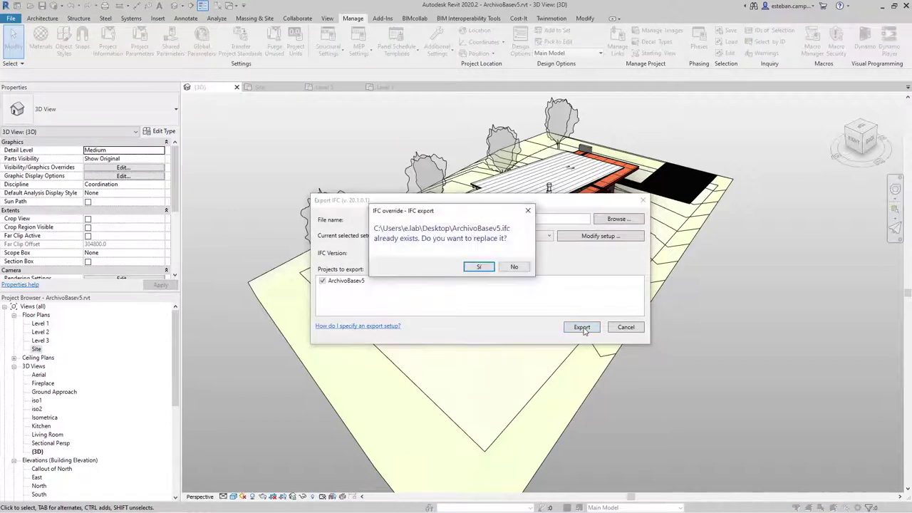
pyautogui.click(482, 271)
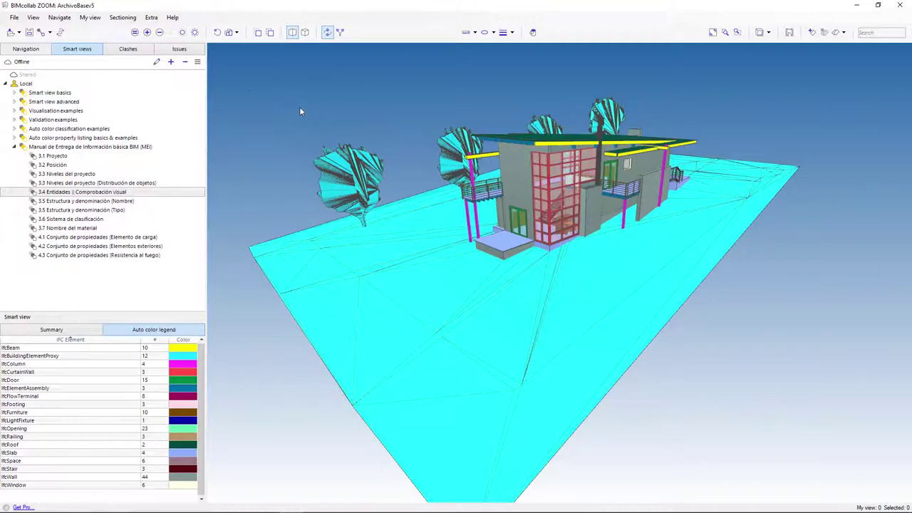
# Step: Reload the ArchivoBasev5 model from the updated IFC file
pyautogui.click(26, 49)
pyautogui.rightClick(23, 74)
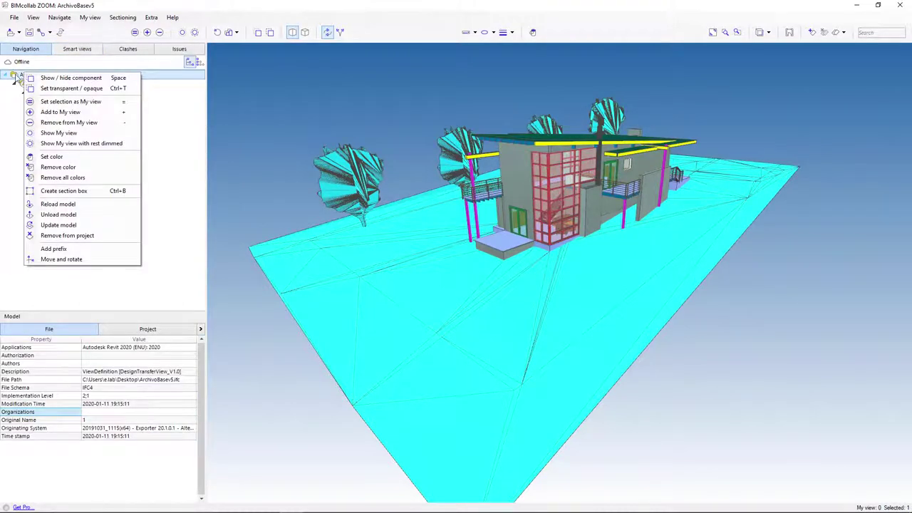
pyautogui.click(85, 205)
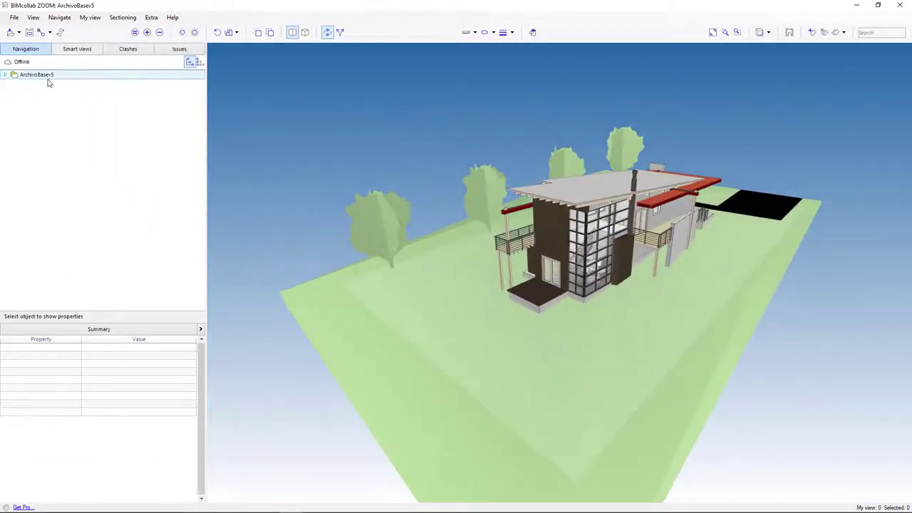
# Step: Apply the 3.4 Entidades smart view and confirm the ground is now IfcGeographicElement
pyautogui.click(97, 47)
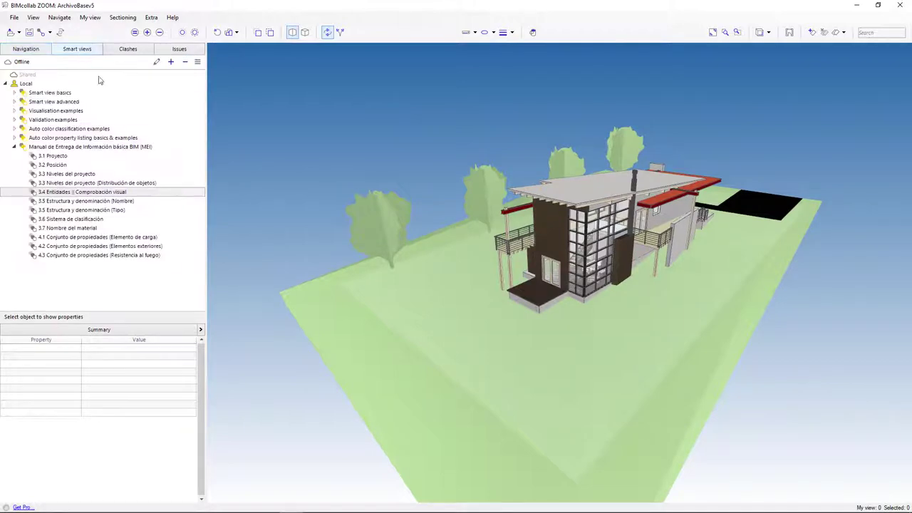
pyautogui.click(87, 192)
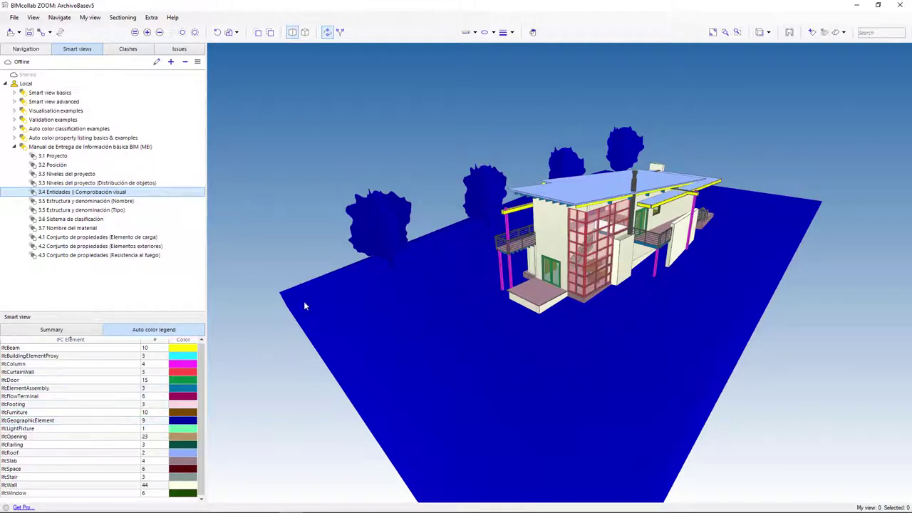
pyautogui.click(323, 296)
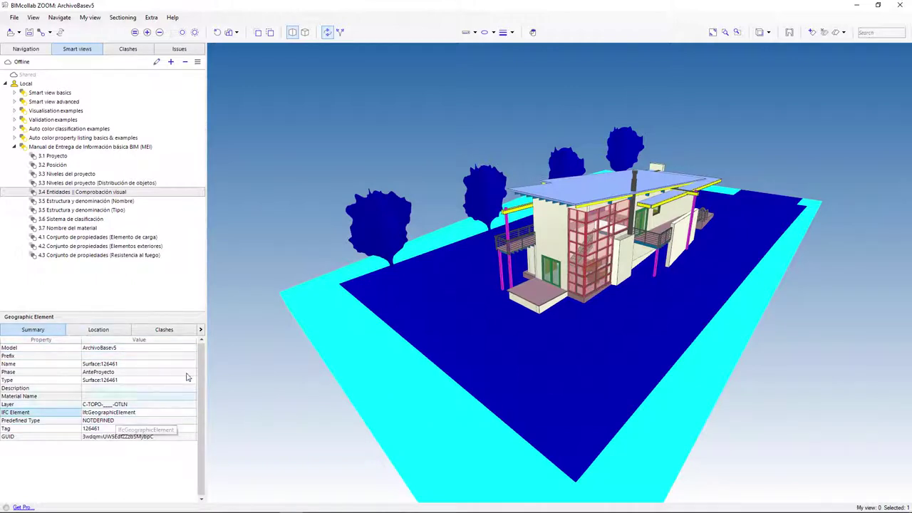
pyautogui.click(320, 187)
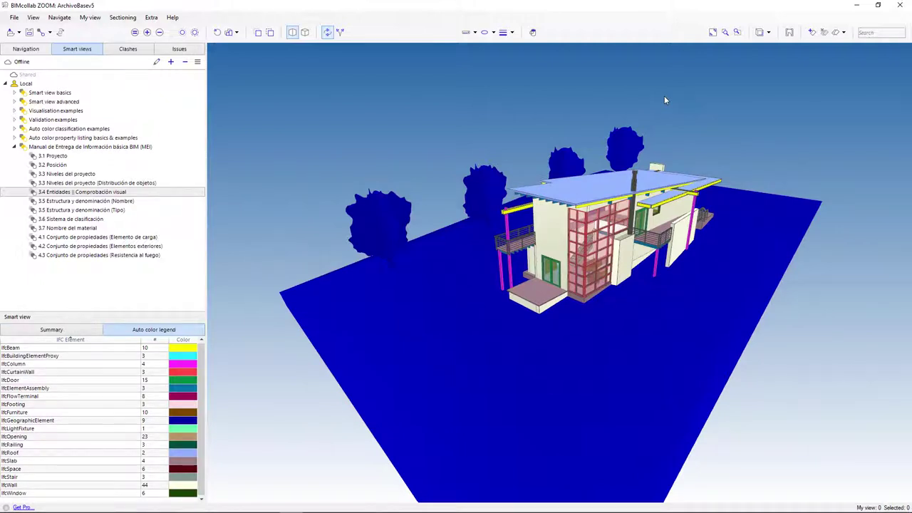
pyautogui.click(857, 6)
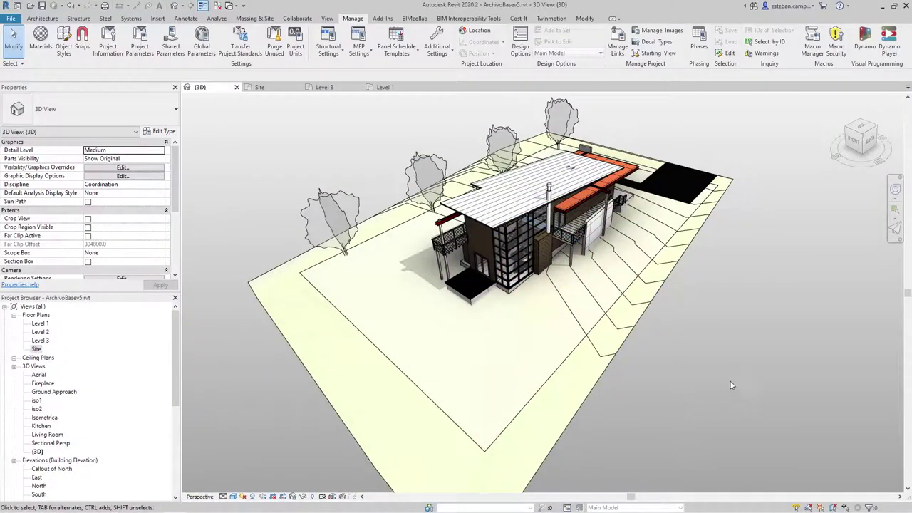
pyautogui.moveTo(734, 377)
pyautogui.keyDown('shift'); pyautogui.mouseDown(button='middle')
pyautogui.moveTo(666, 338)
pyautogui.moveTo(664, 299)
pyautogui.mouseUp(button='middle'); pyautogui.keyUp('shift')
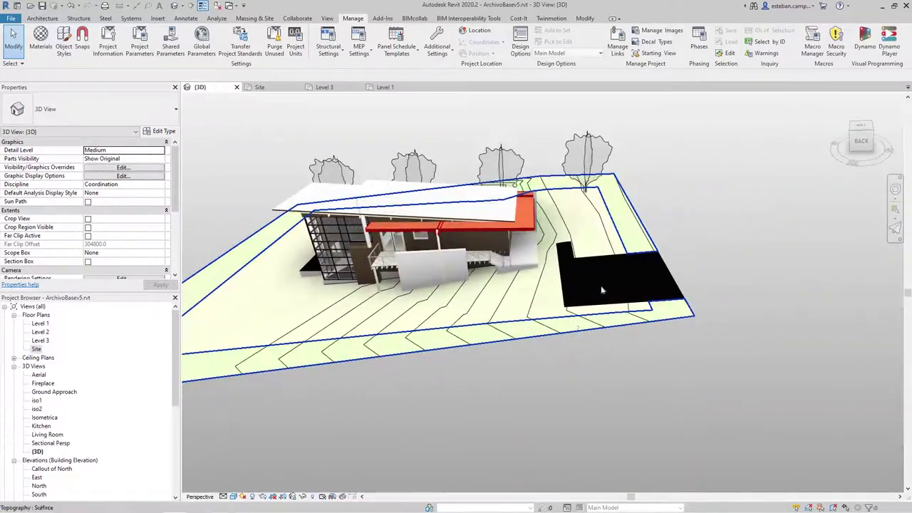
pyautogui.click(665, 299)
pyautogui.click(618, 266)
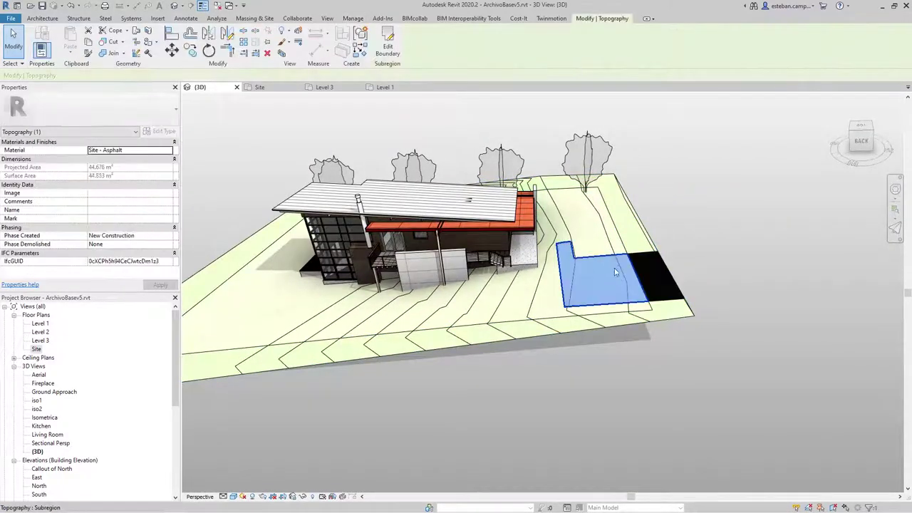
pyautogui.moveTo(611, 328)
pyautogui.keyDown('shift'); pyautogui.mouseDown(button='middle')
pyautogui.moveTo(768, 312)
pyautogui.moveTo(708, 250)
pyautogui.mouseUp(button='middle'); pyautogui.keyUp('shift')
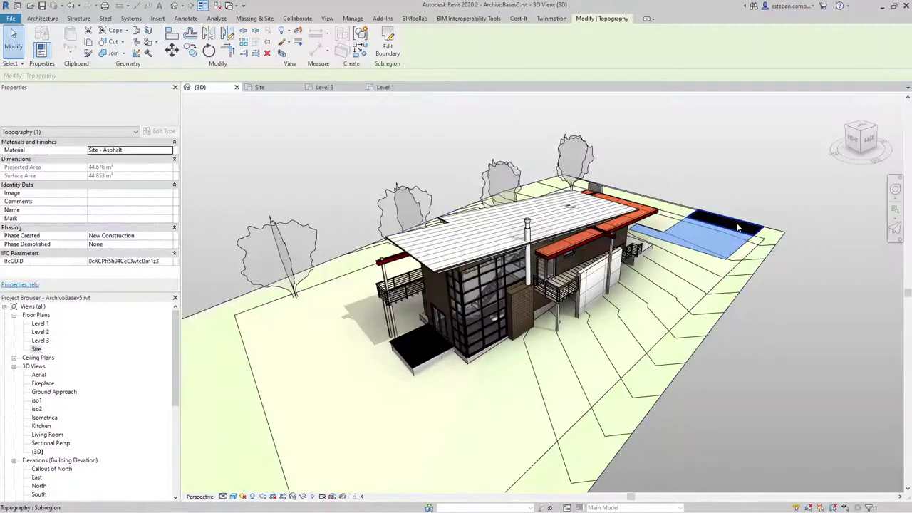
pyautogui.keyDown('shift'); pyautogui.moveTo(708, 251); pyautogui.dragTo(787, 184, button='middle'); pyautogui.keyUp('shift')
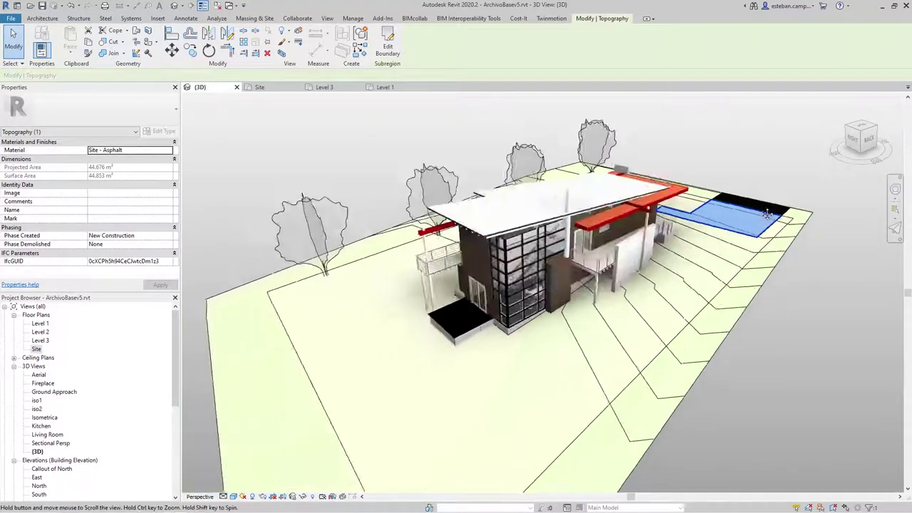
pyautogui.click(787, 184)
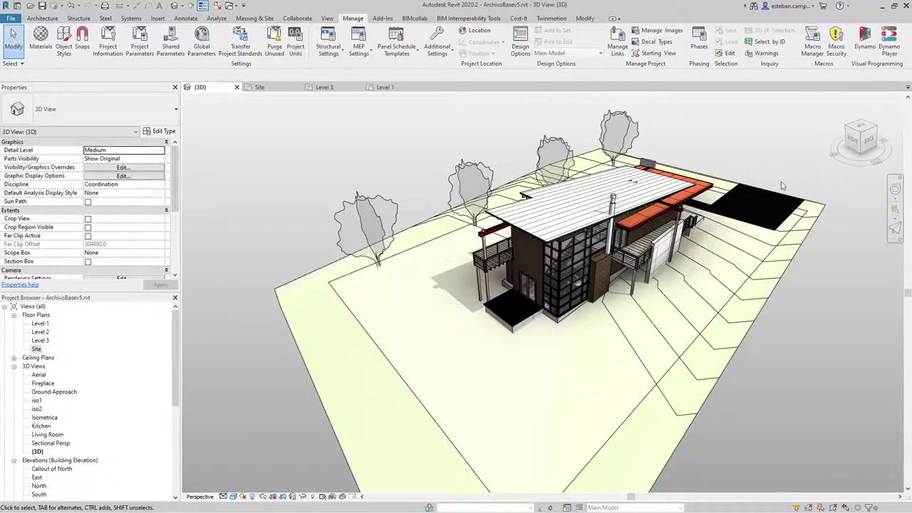
pyautogui.click(771, 196)
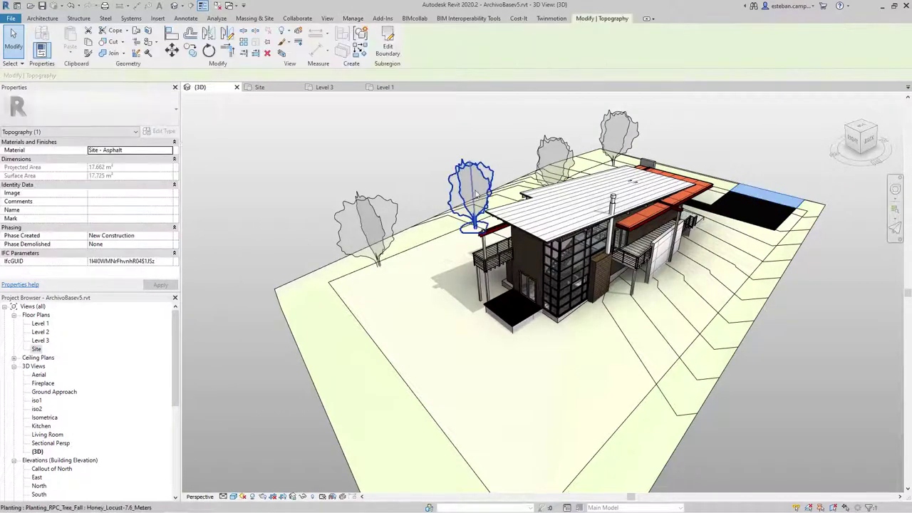
pyautogui.click(383, 127)
pyautogui.scroll(-1, 367, 150)
pyautogui.scroll(-1, 367, 152)
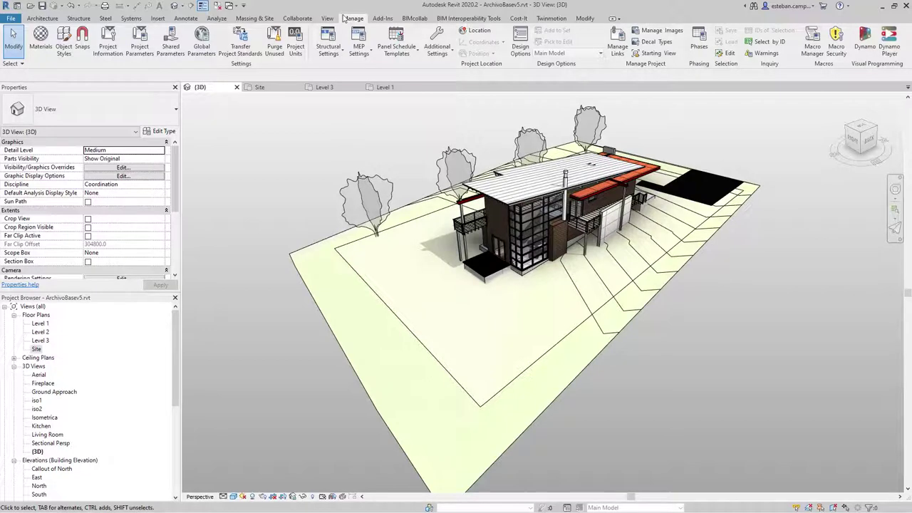
# Step: Add a new project parameter named ifcExportAs and apply it to the Topography category
pyautogui.click(140, 43)
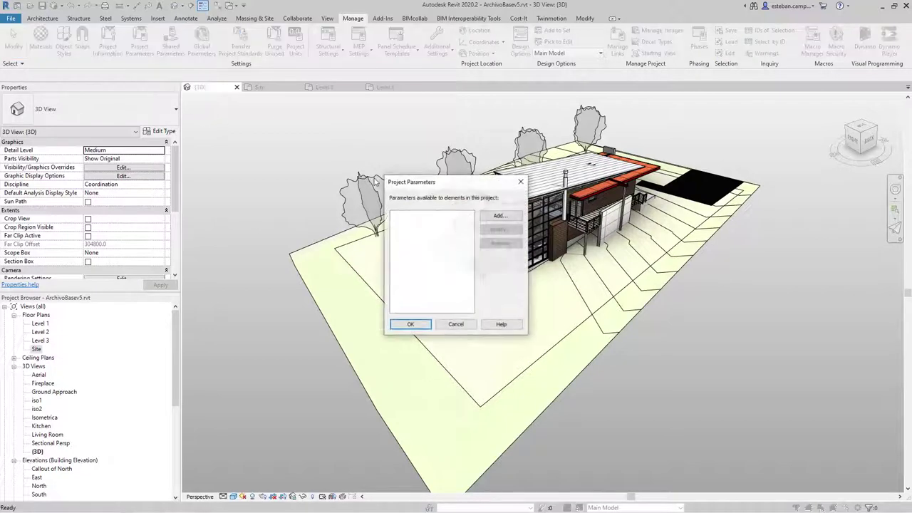
pyautogui.click(492, 215)
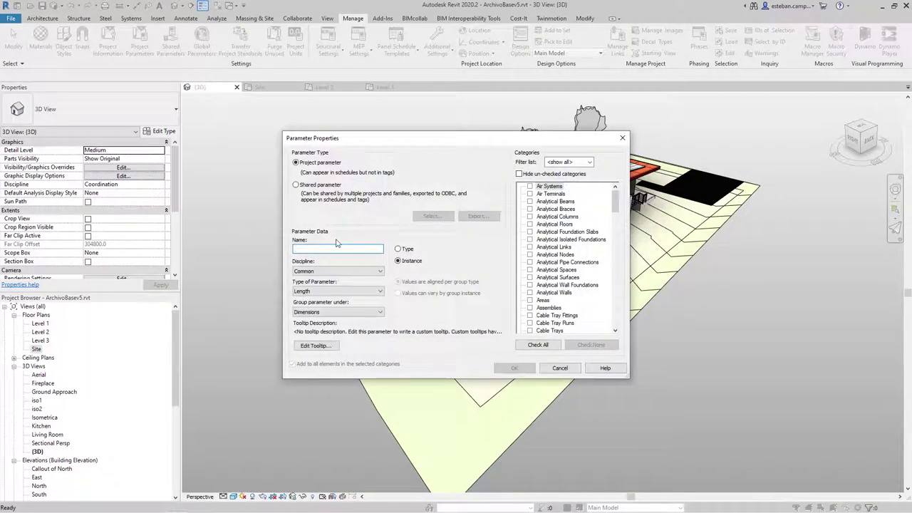
pyautogui.write('a')
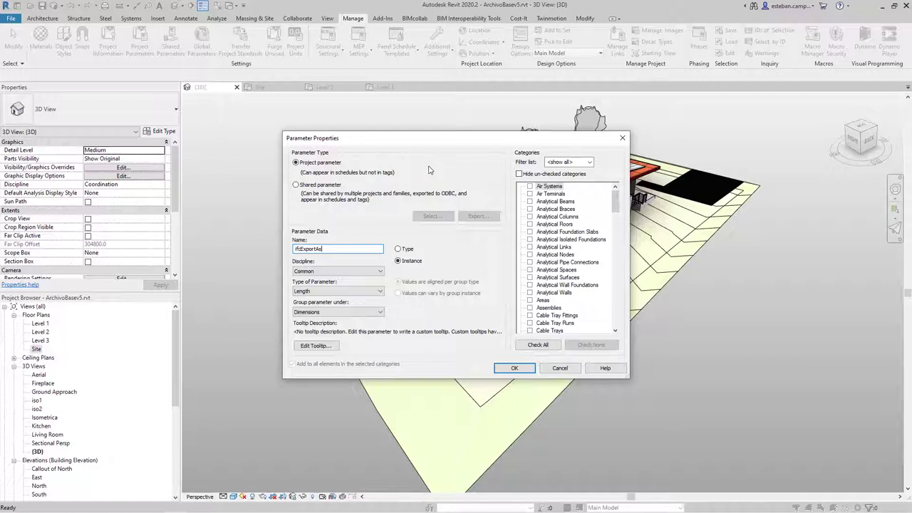
pyautogui.click(564, 203)
pyautogui.scroll(-10, 566, 204)
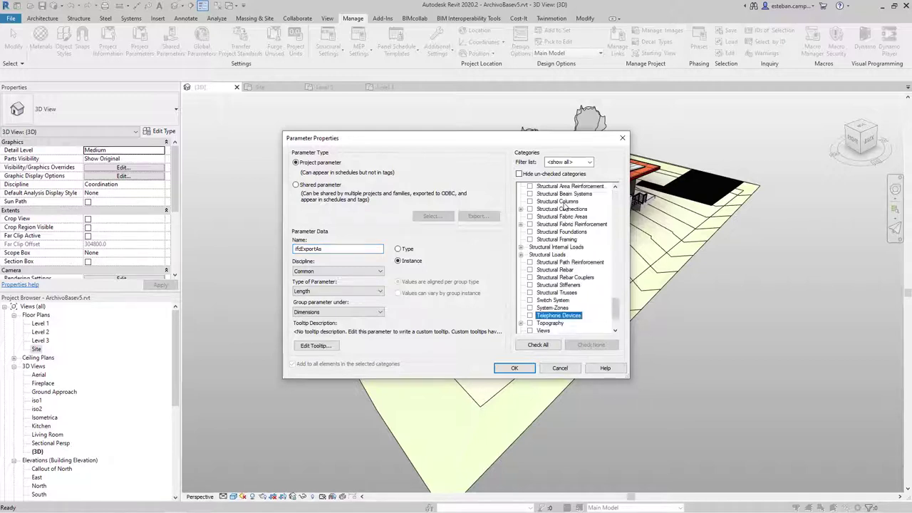
pyautogui.click(565, 278)
pyautogui.click(530, 285)
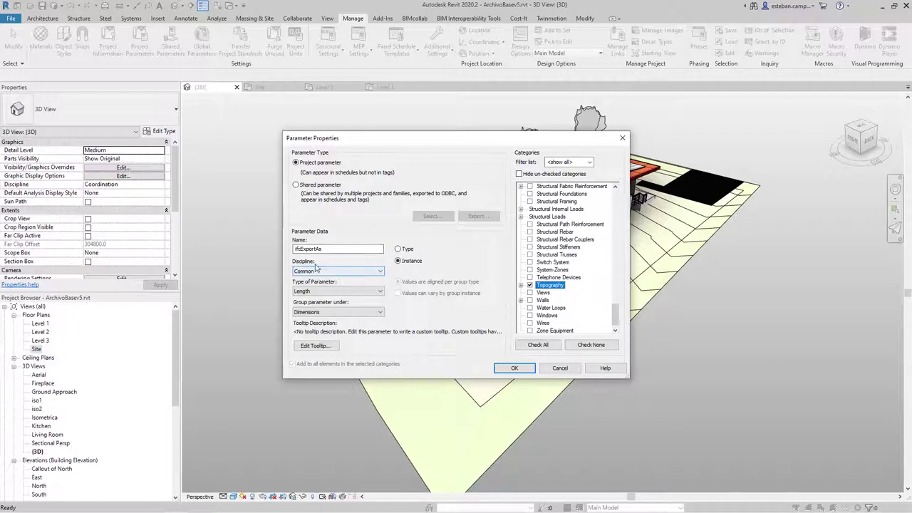
# Step: Make ifcExportAs a Text parameter grouped under IFC Parameters, confirm, and select the terrain
pyautogui.click(314, 292)
pyautogui.click(314, 301)
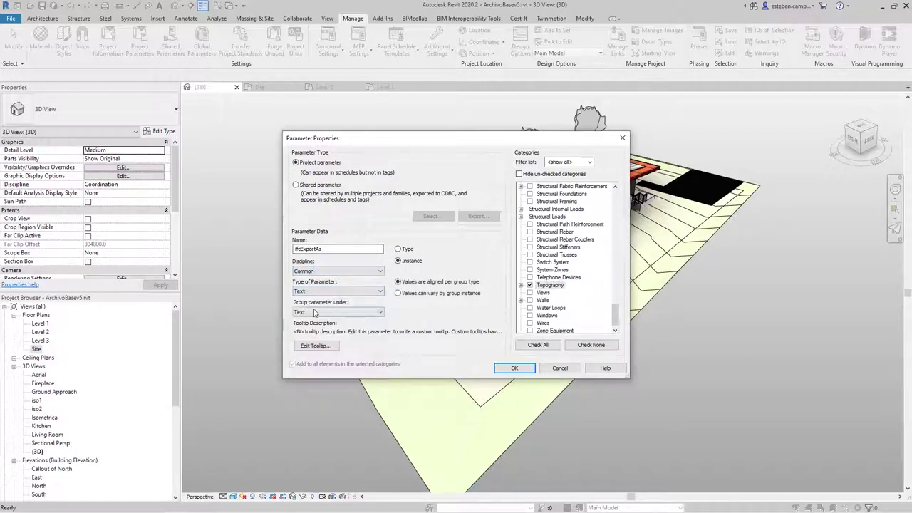
pyautogui.click(314, 313)
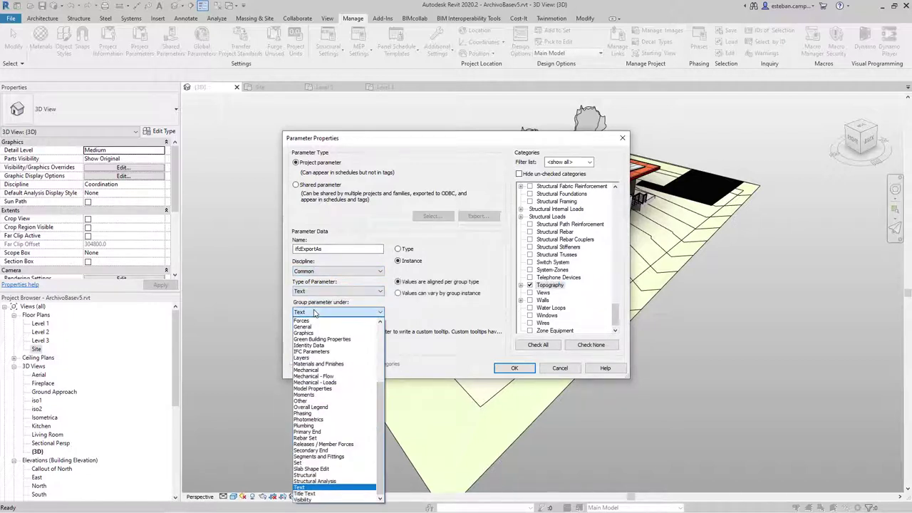
pyautogui.click(314, 352)
pyautogui.click(515, 368)
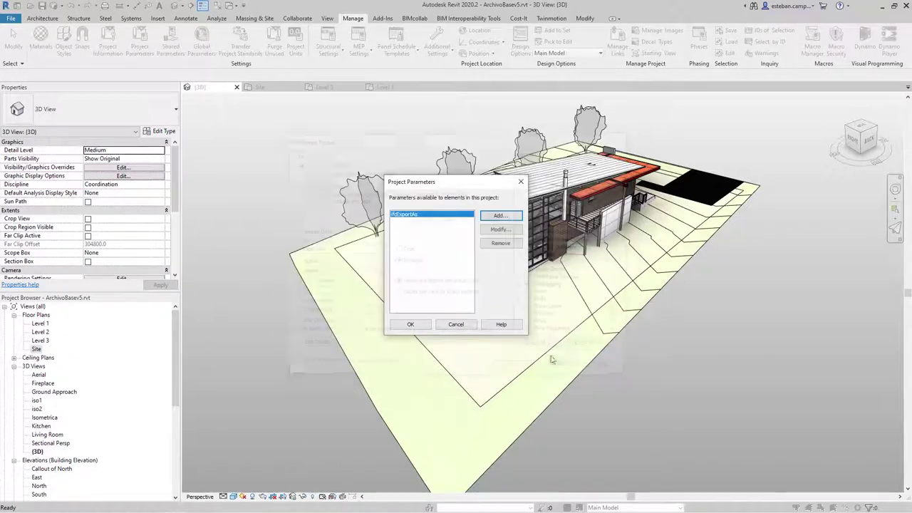
pyautogui.click(411, 324)
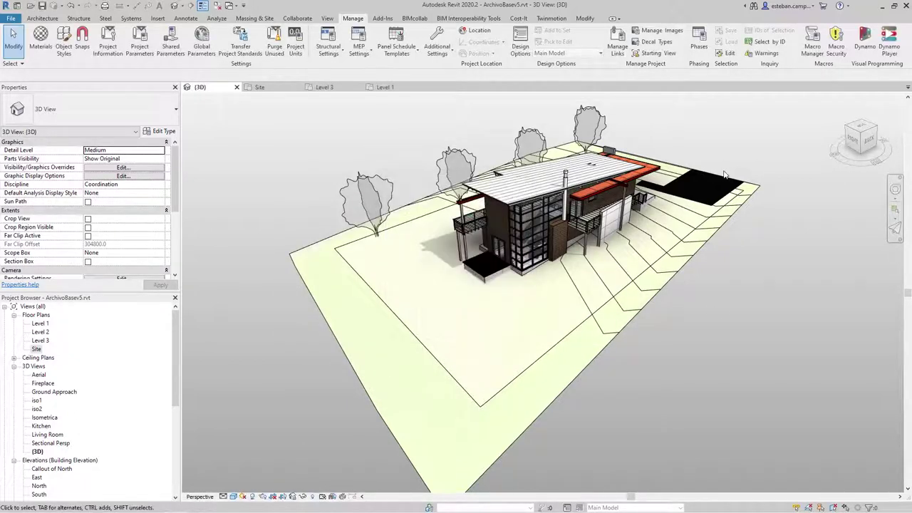
pyautogui.click(742, 178)
# Step: Add the dark subregion to the selection, then highlight IfcCivilElement in the Elementos Civiles title
pyautogui.keyDown('ctrl'); pyautogui.click(699, 210); pyautogui.keyUp('ctrl')
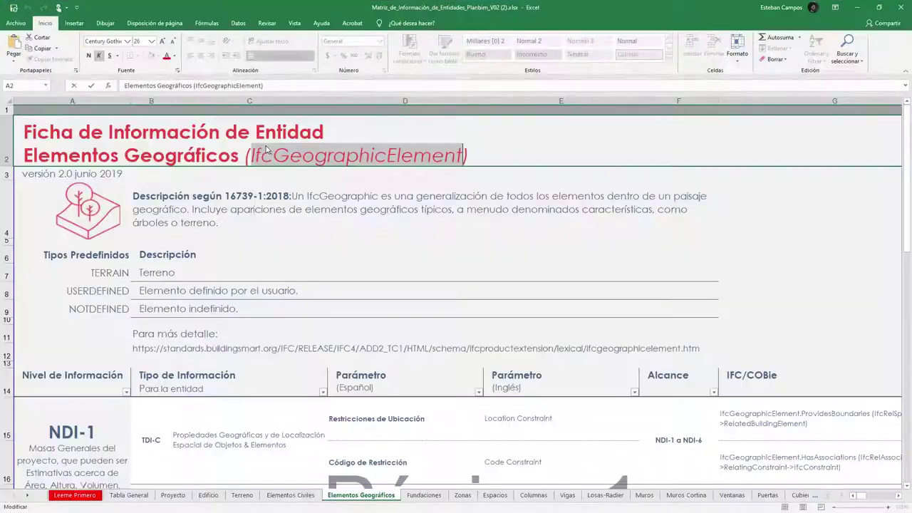
pyautogui.click(290, 496)
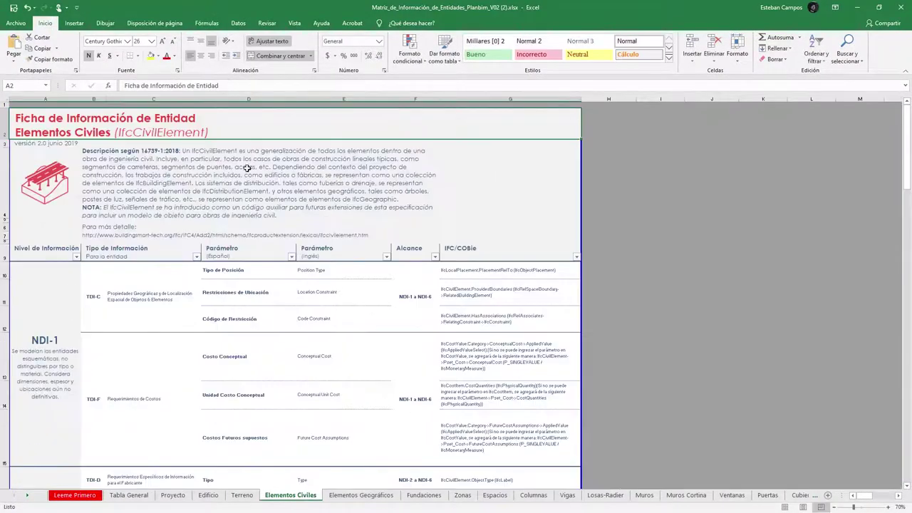
pyautogui.doubleClick(134, 133)
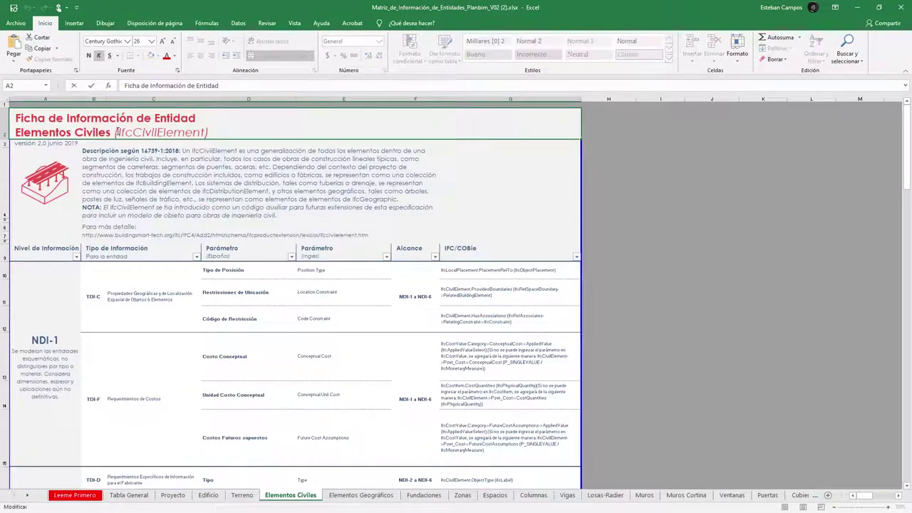
pyautogui.moveTo(119, 132); pyautogui.dragTo(206, 131)
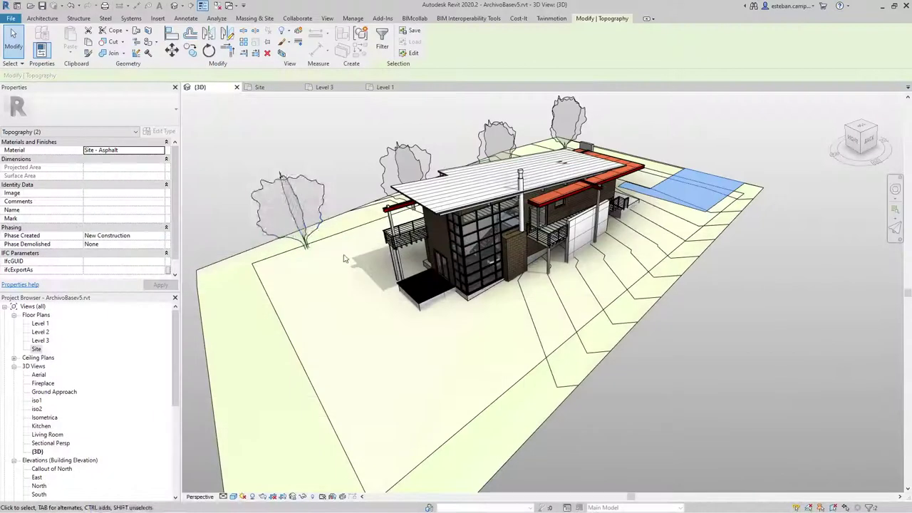
# Step: Set the topography subregions' IfcExportAs property to IfcCivilElement
pyautogui.click(101, 270)
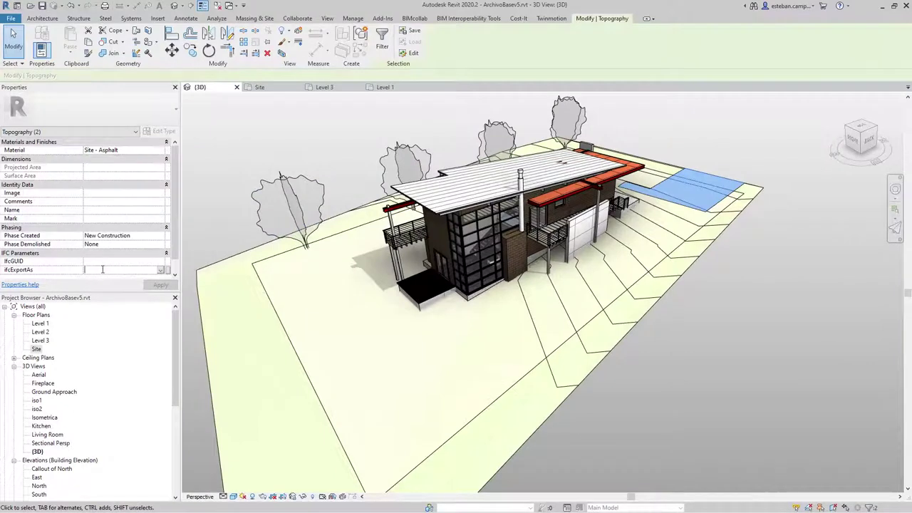
pyautogui.write('IfcCivilElement')
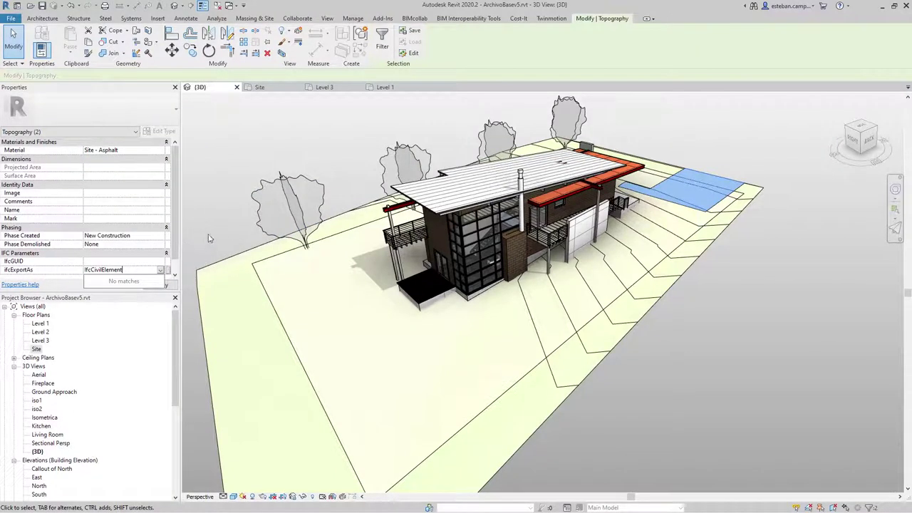
pyautogui.press('Return')
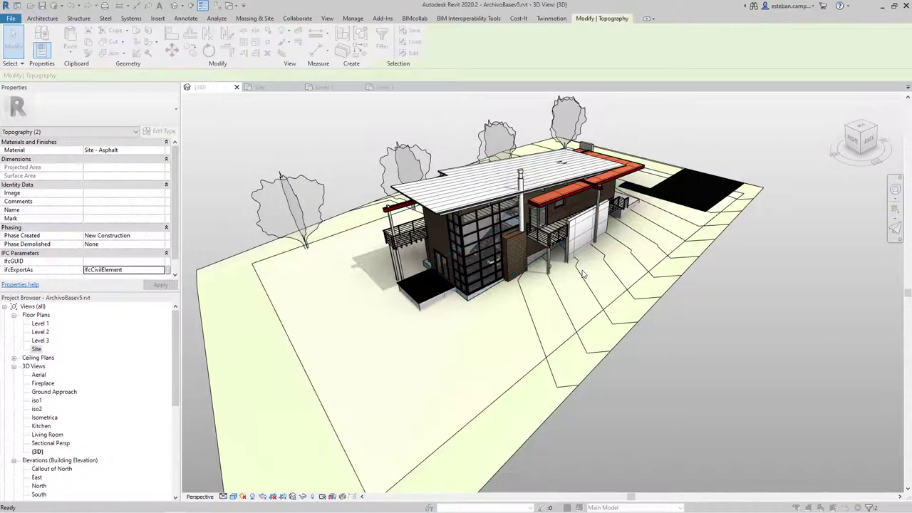
pyautogui.press('Escape')
# Step: Re-export the model to IFC, replacing ArchivoBasev5.ifc
pyautogui.click(11, 18)
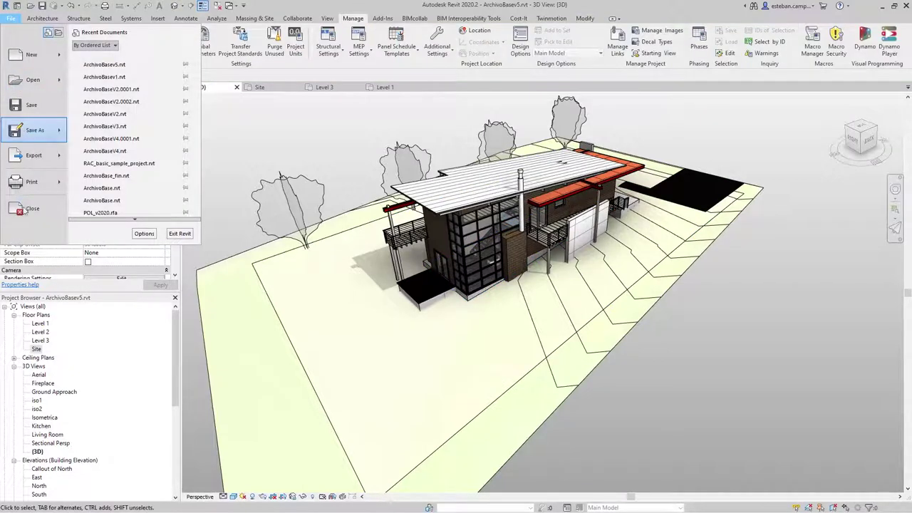
pyautogui.moveTo(33, 155)
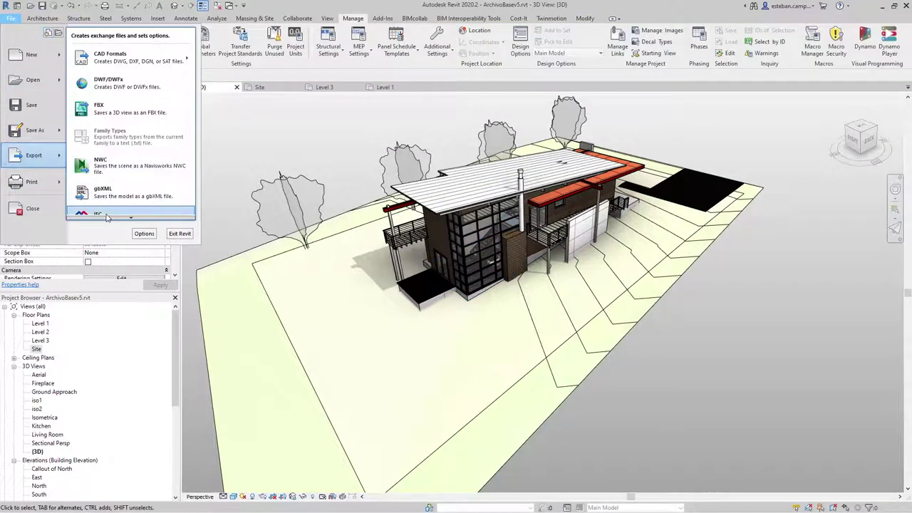
pyautogui.click(106, 214)
pyautogui.click(596, 332)
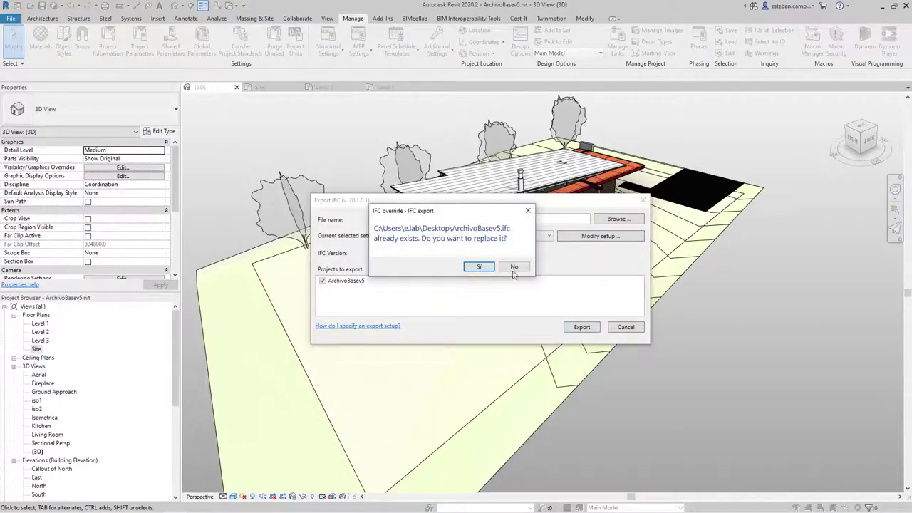
pyautogui.click(527, 265)
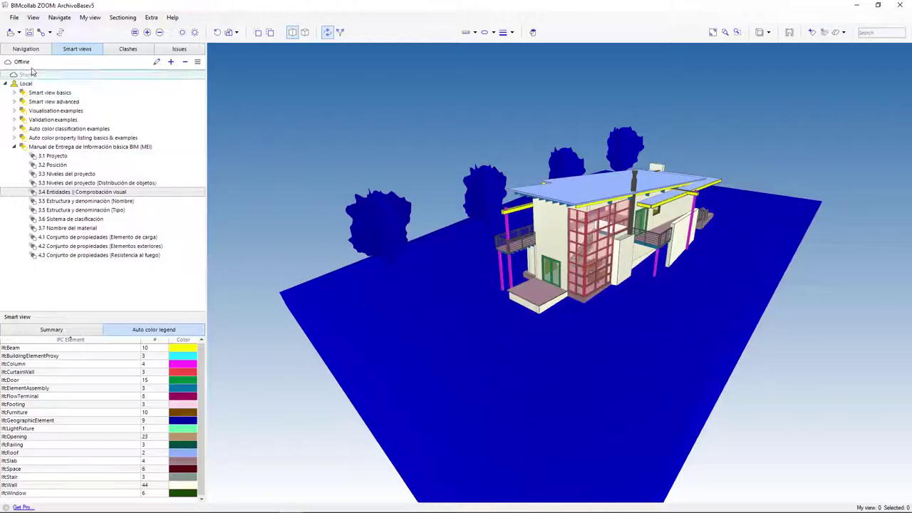
# Step: Reload the ArchivoBasev5 model in BIMcollab ZOOM from the updated IFC file
pyautogui.click(28, 49)
pyautogui.rightClick(39, 77)
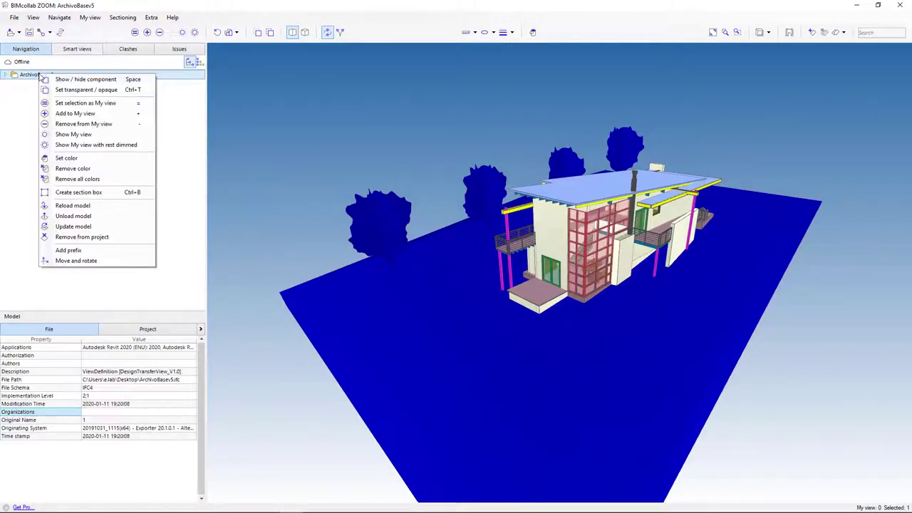
pyautogui.click(74, 205)
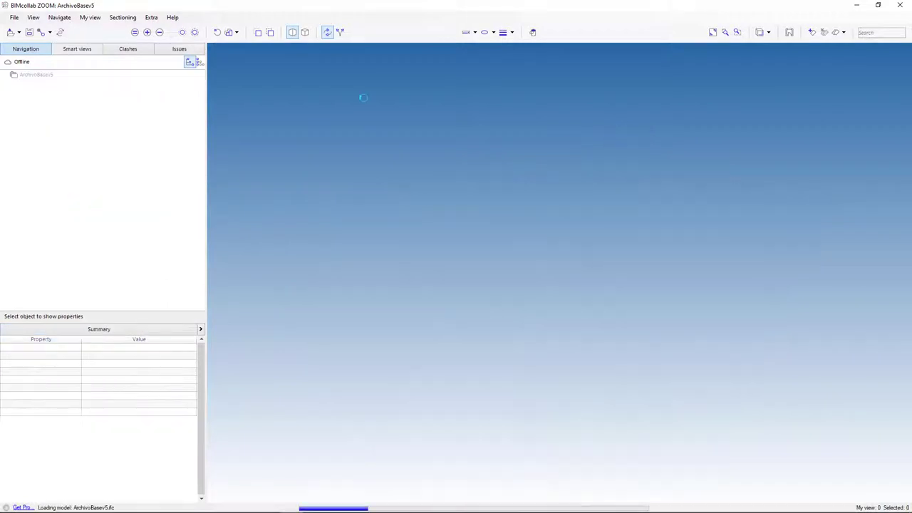
# Step: Apply the 3.4 Entidades smart view and check that two subregions are IfcCivilElement
pyautogui.click(78, 49)
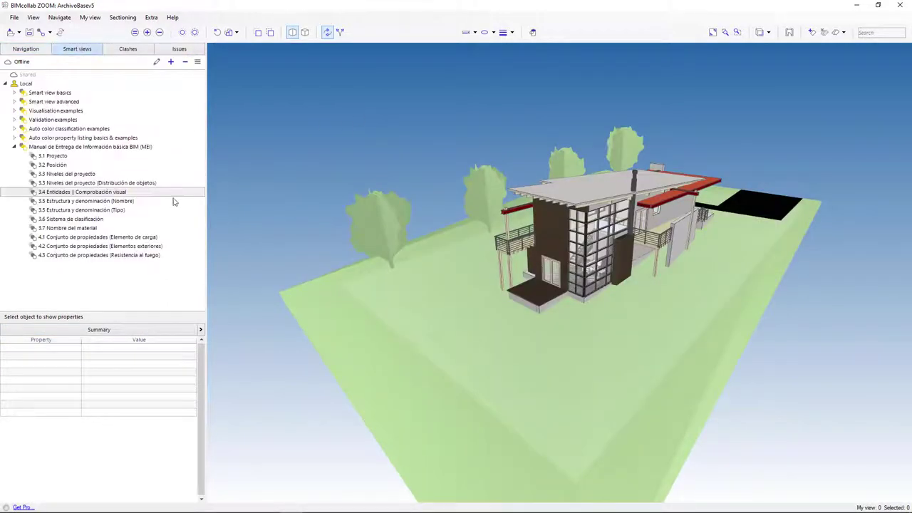
pyautogui.click(90, 192)
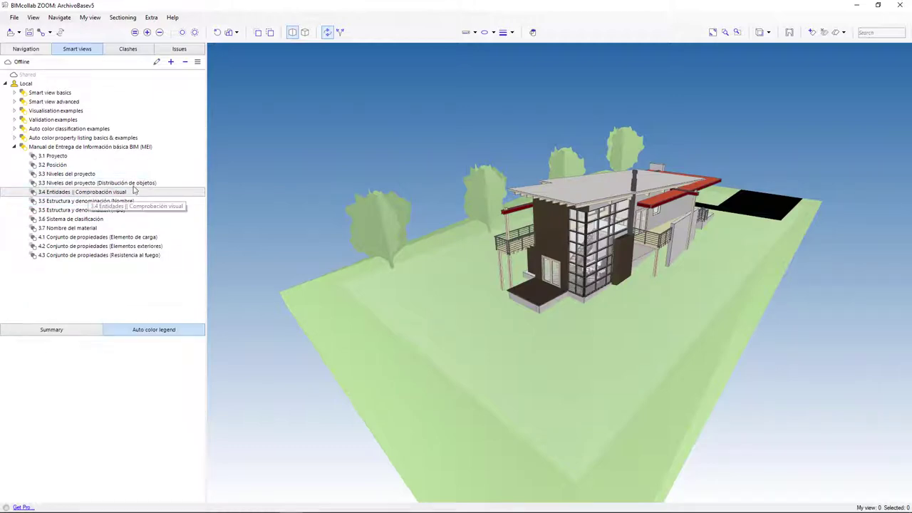
pyautogui.moveTo(729, 280); pyautogui.dragTo(715, 307)
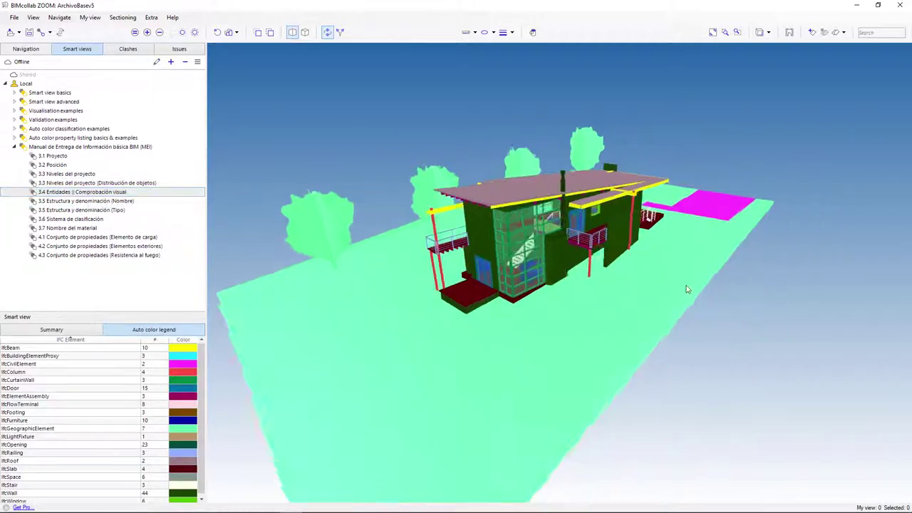
pyautogui.click(718, 183)
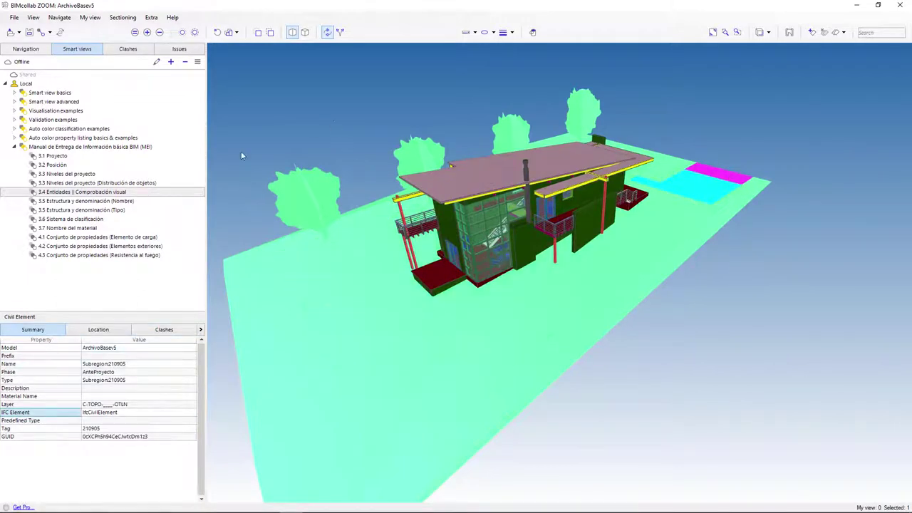
pyautogui.click(241, 151)
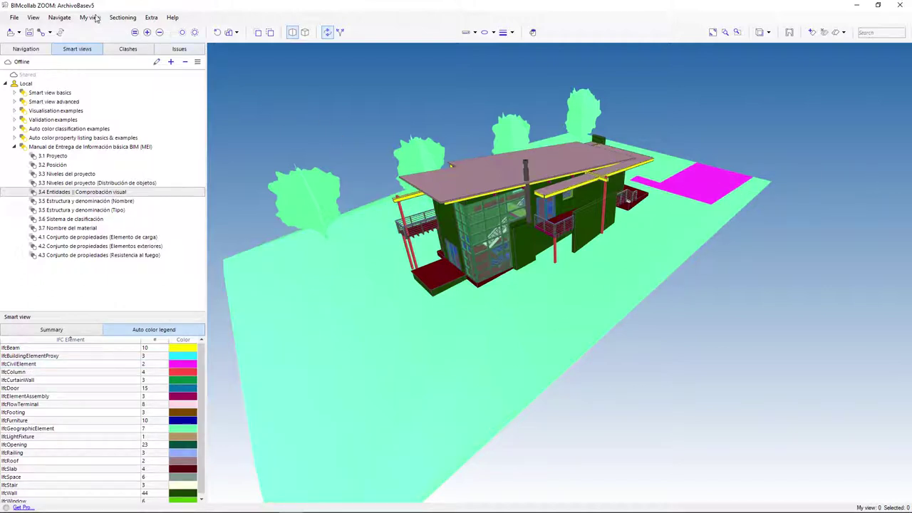
pyautogui.click(734, 215)
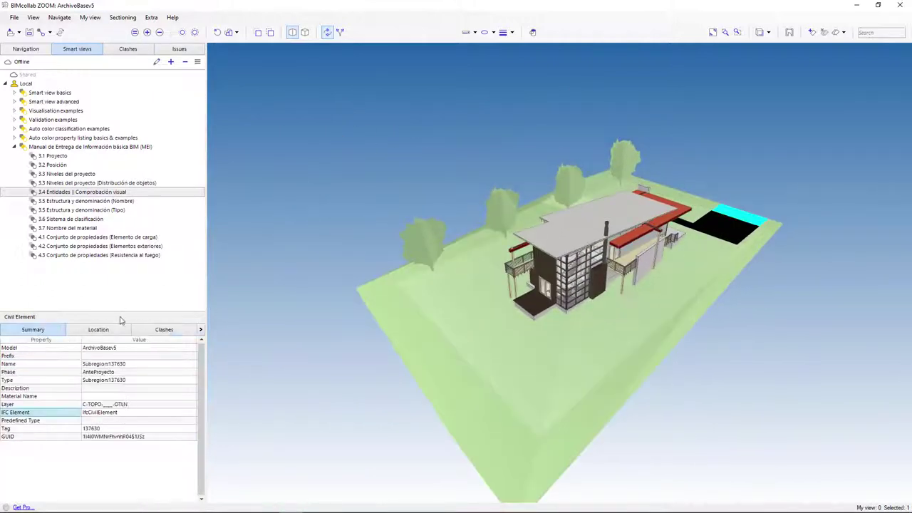